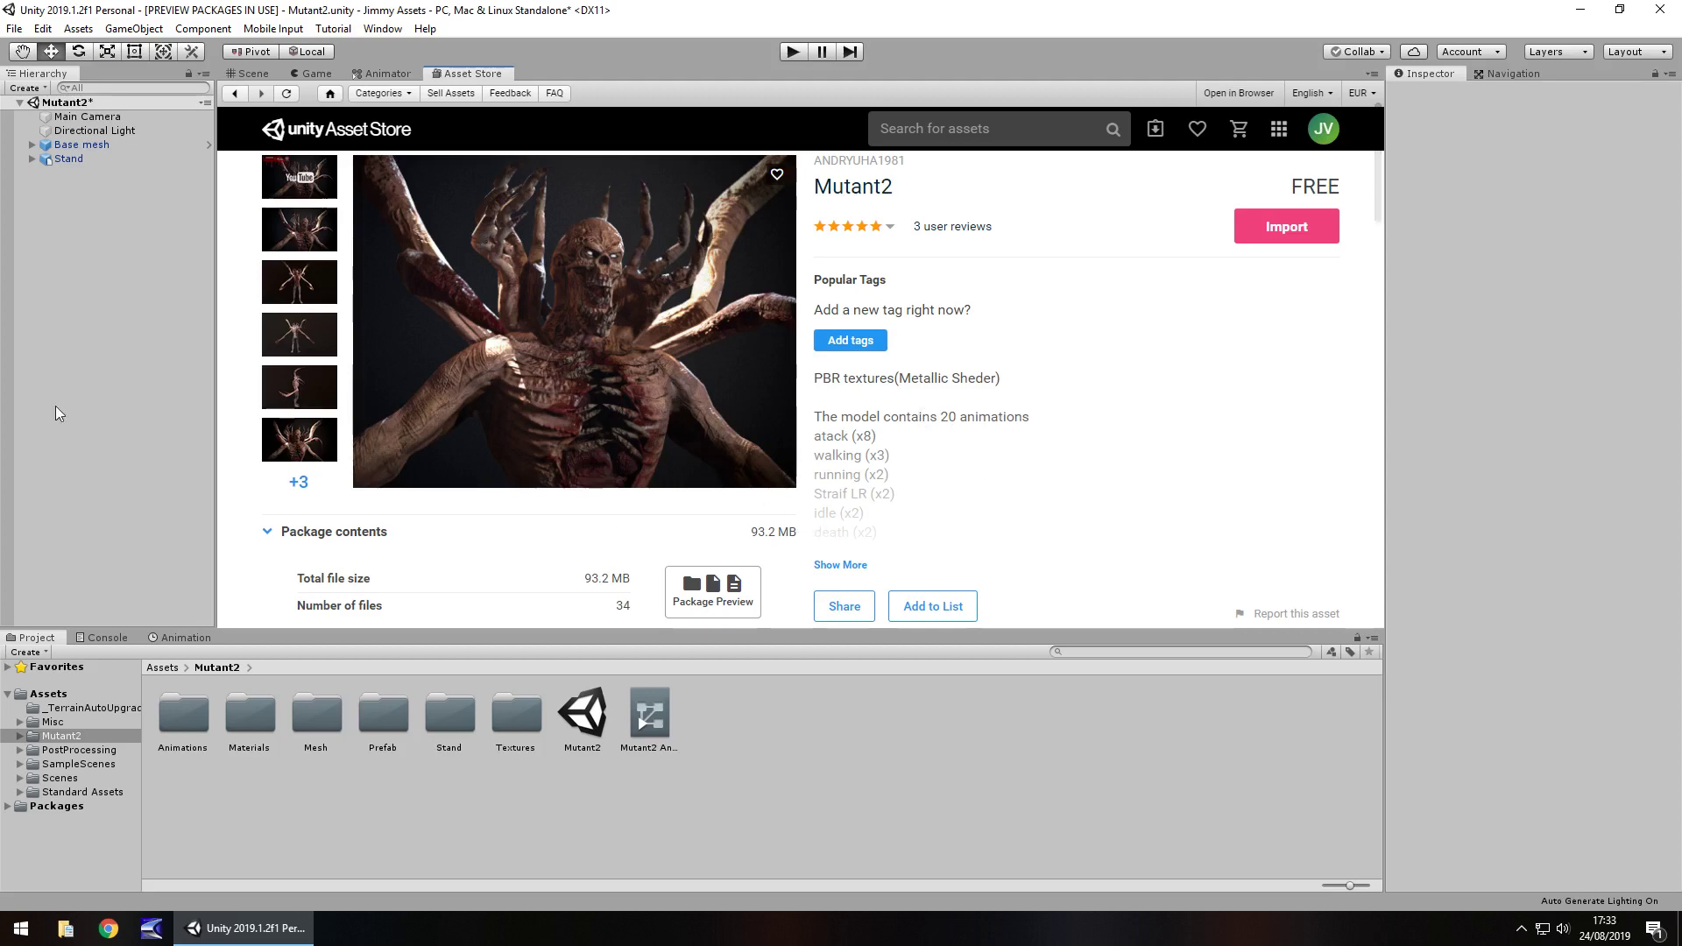
- In the Scene view, zoom, pan and orbit until the whole Mutant2 model stands centred on the grid
click(252, 74)
scroll(1038, 460, up, 5)
middle_drag(972, 401, 461, 294)
alt+drag(867, 449, 601, 275)
scroll(744, 395, up, 3)
scroll(743, 395, up, 2)
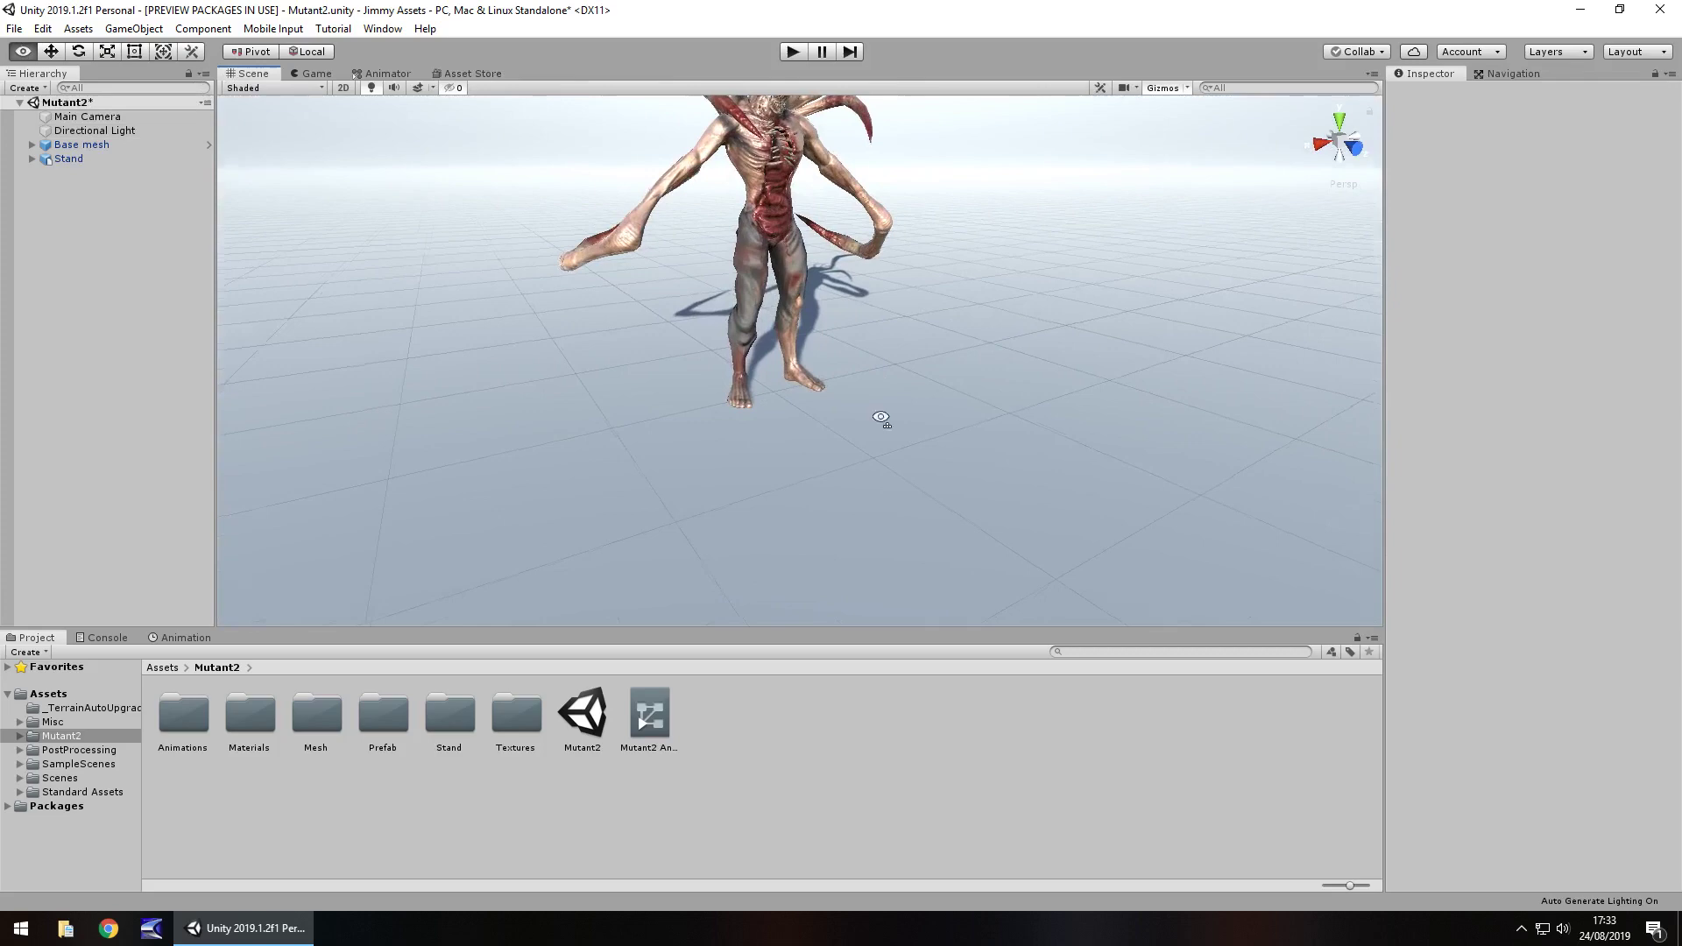
alt+drag(882, 416, 873, 342)
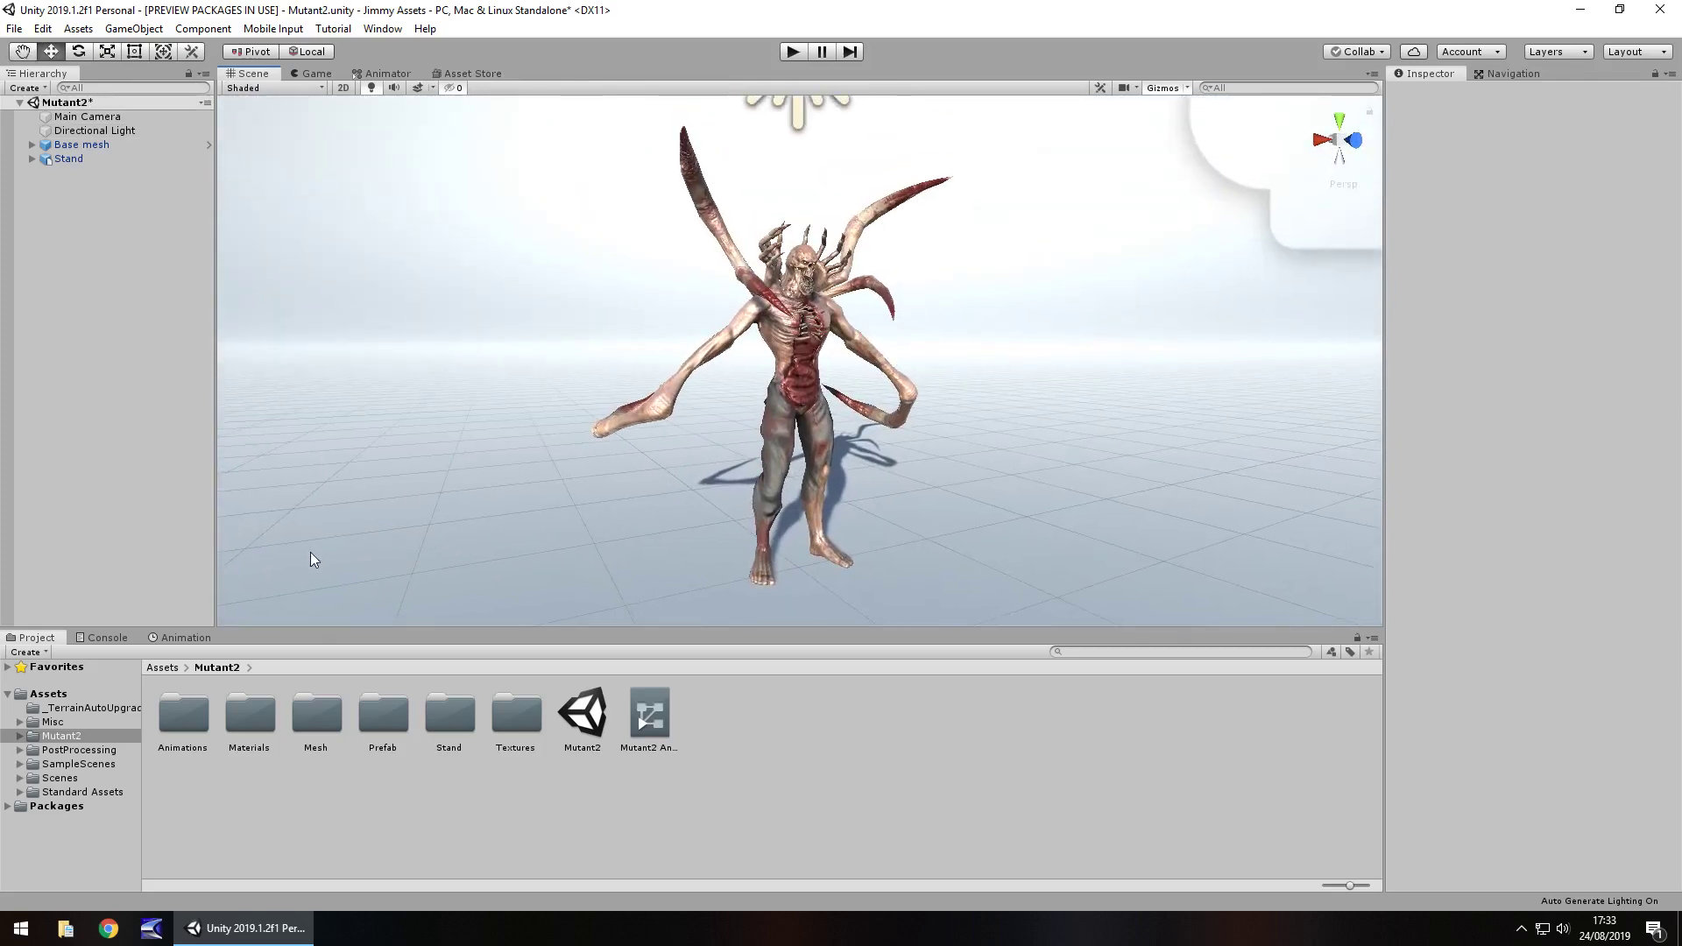
- Expand the Mutant2 folder and list its animation clips, glancing at the store page
click(20, 736)
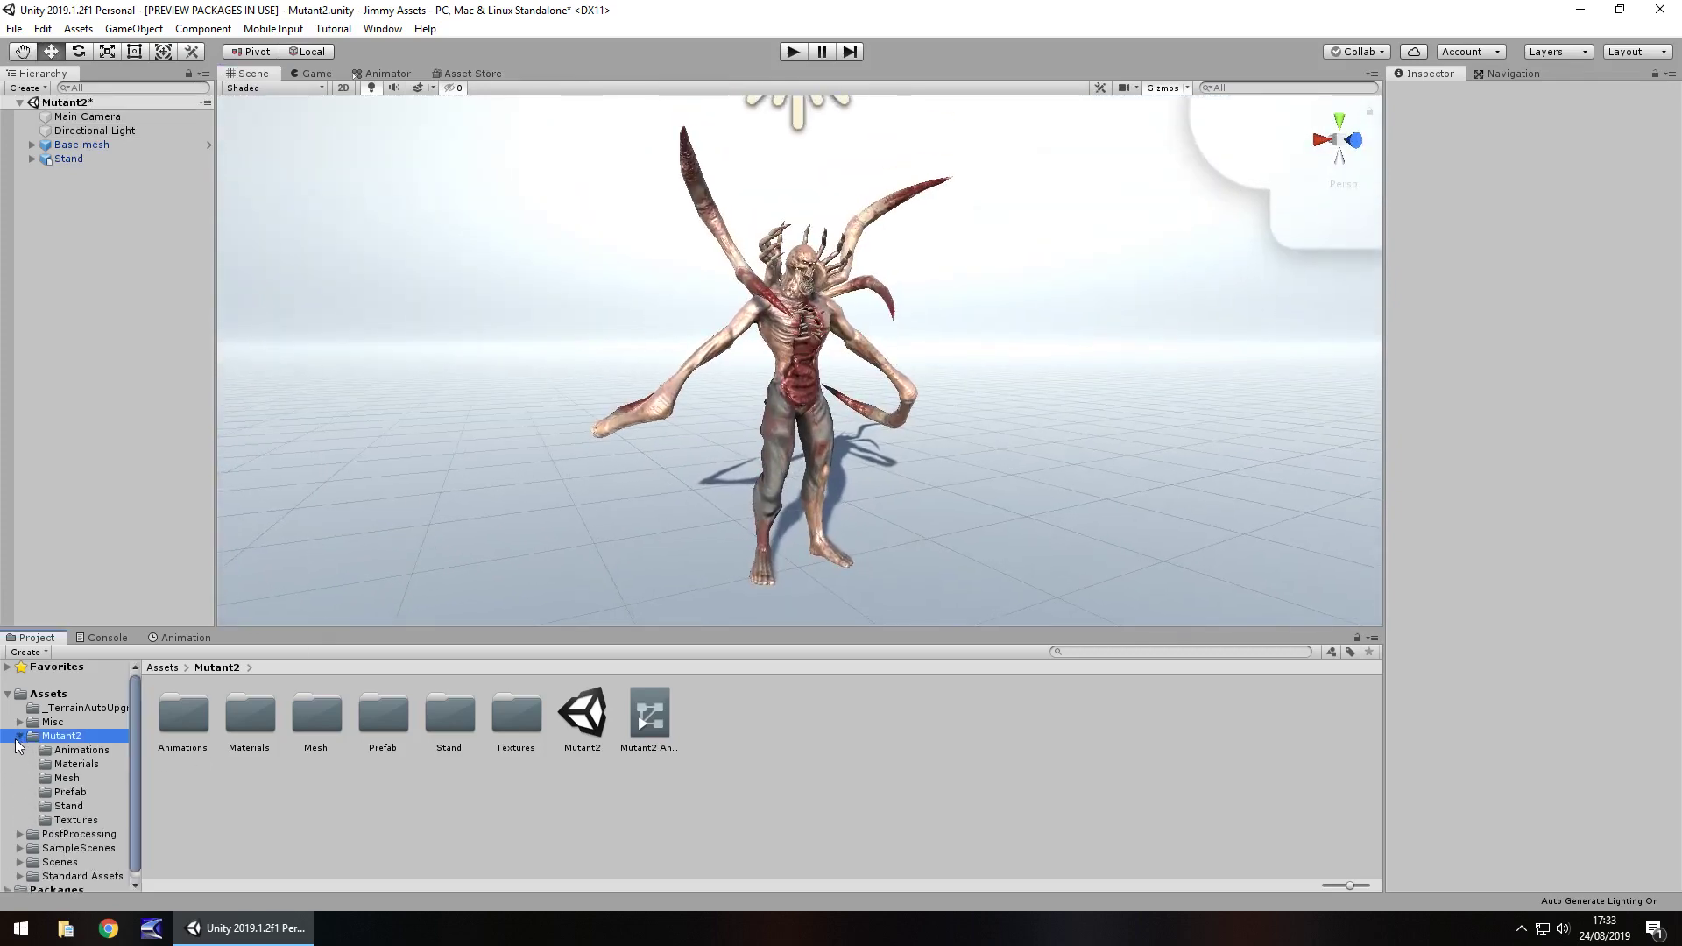
click(82, 750)
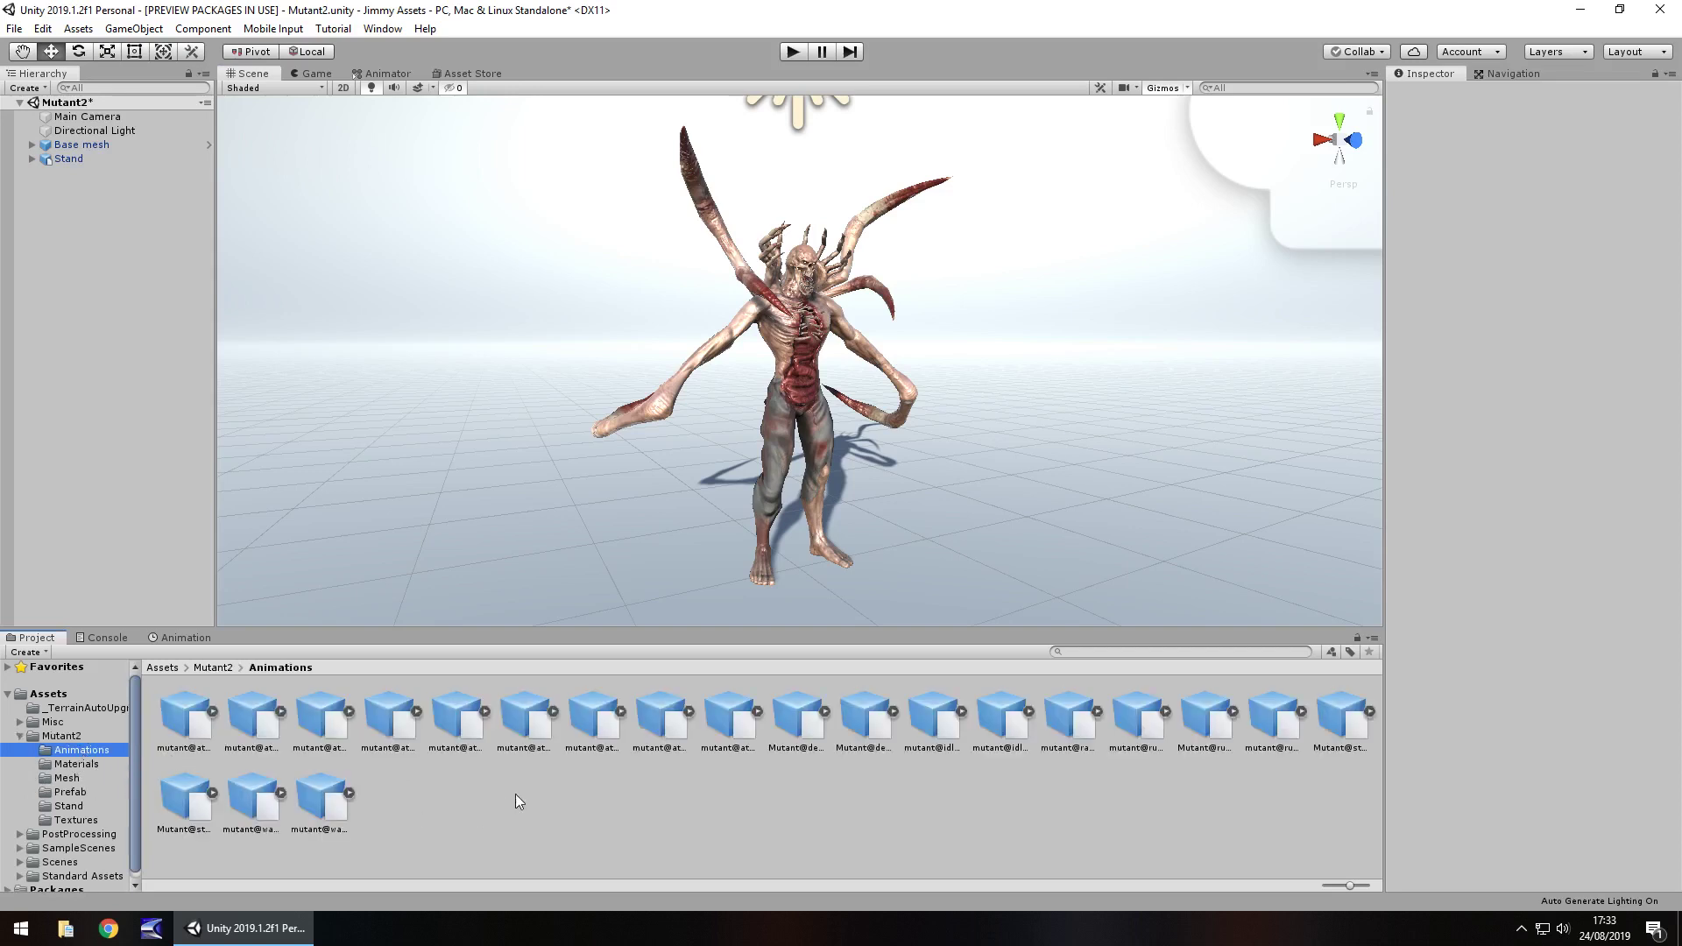
click(471, 74)
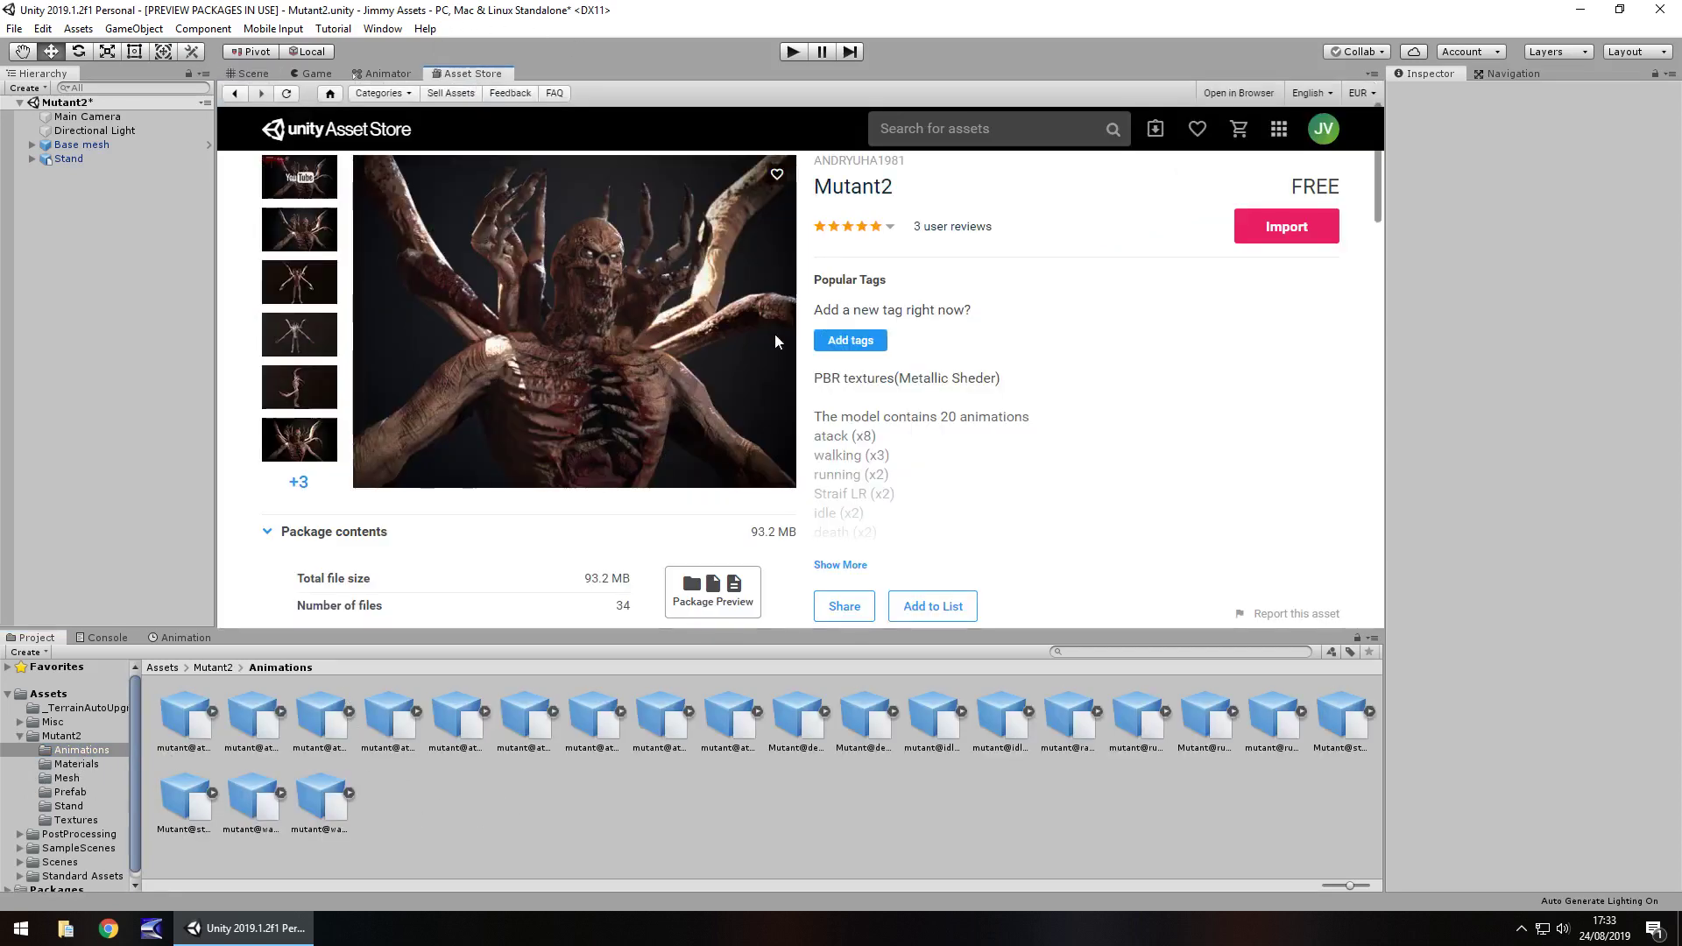
click(261, 77)
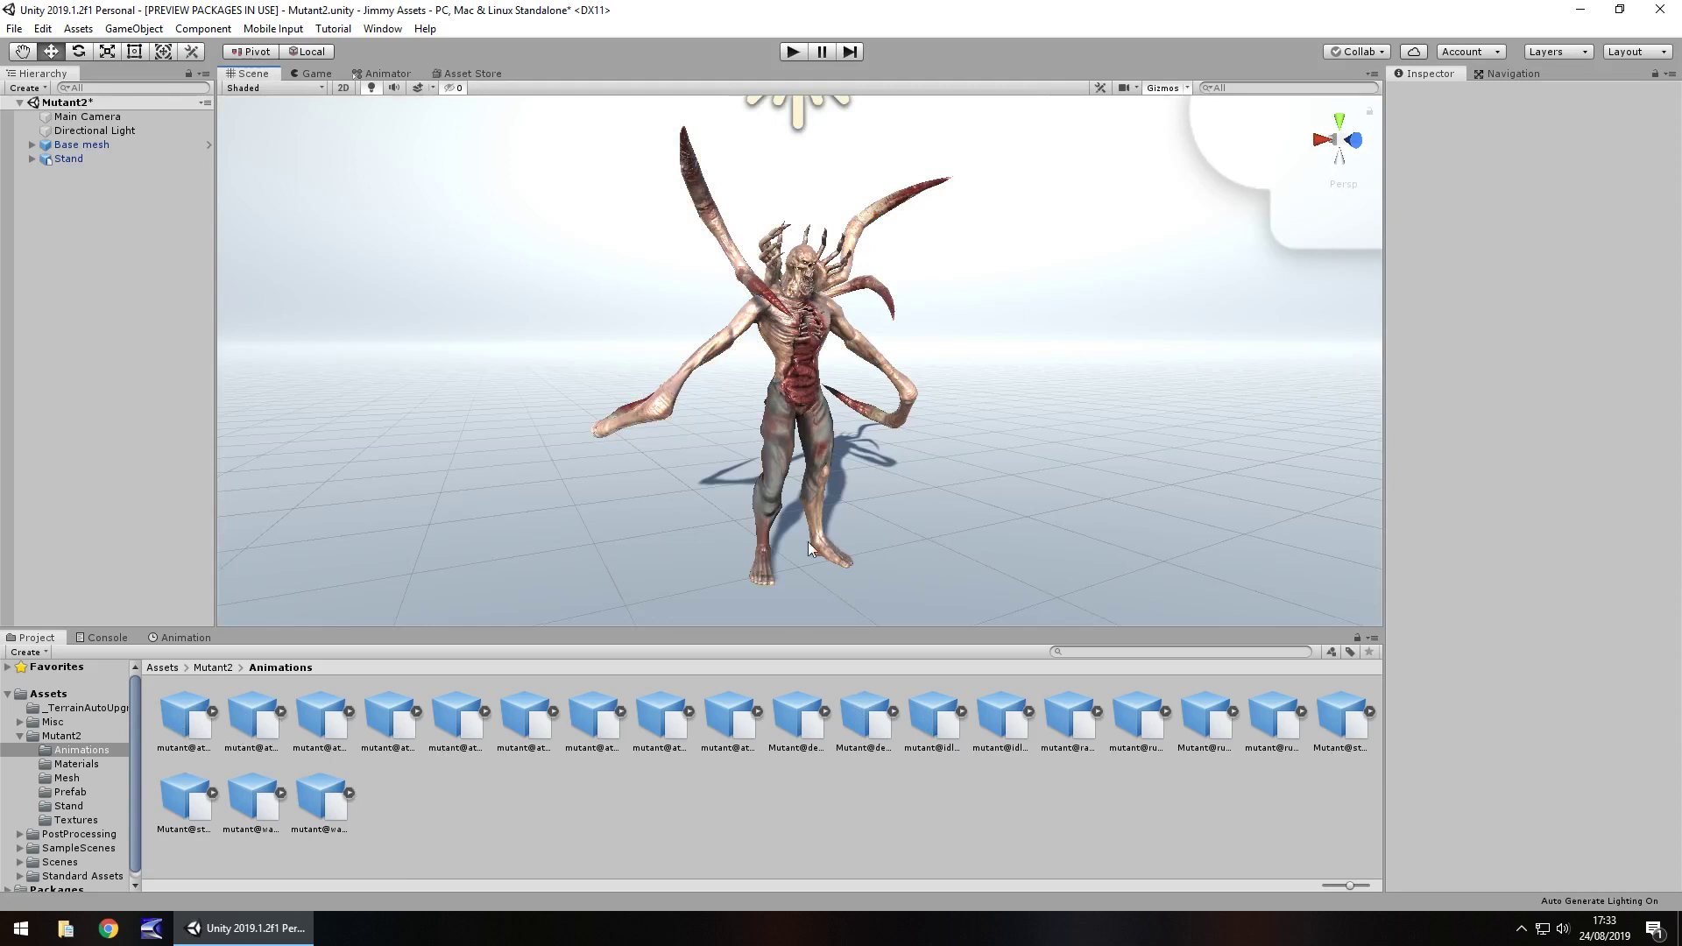
- Browse the Materials, Mesh, Prefab, Stand and Textures folders, then return to Mutant2
click(81, 764)
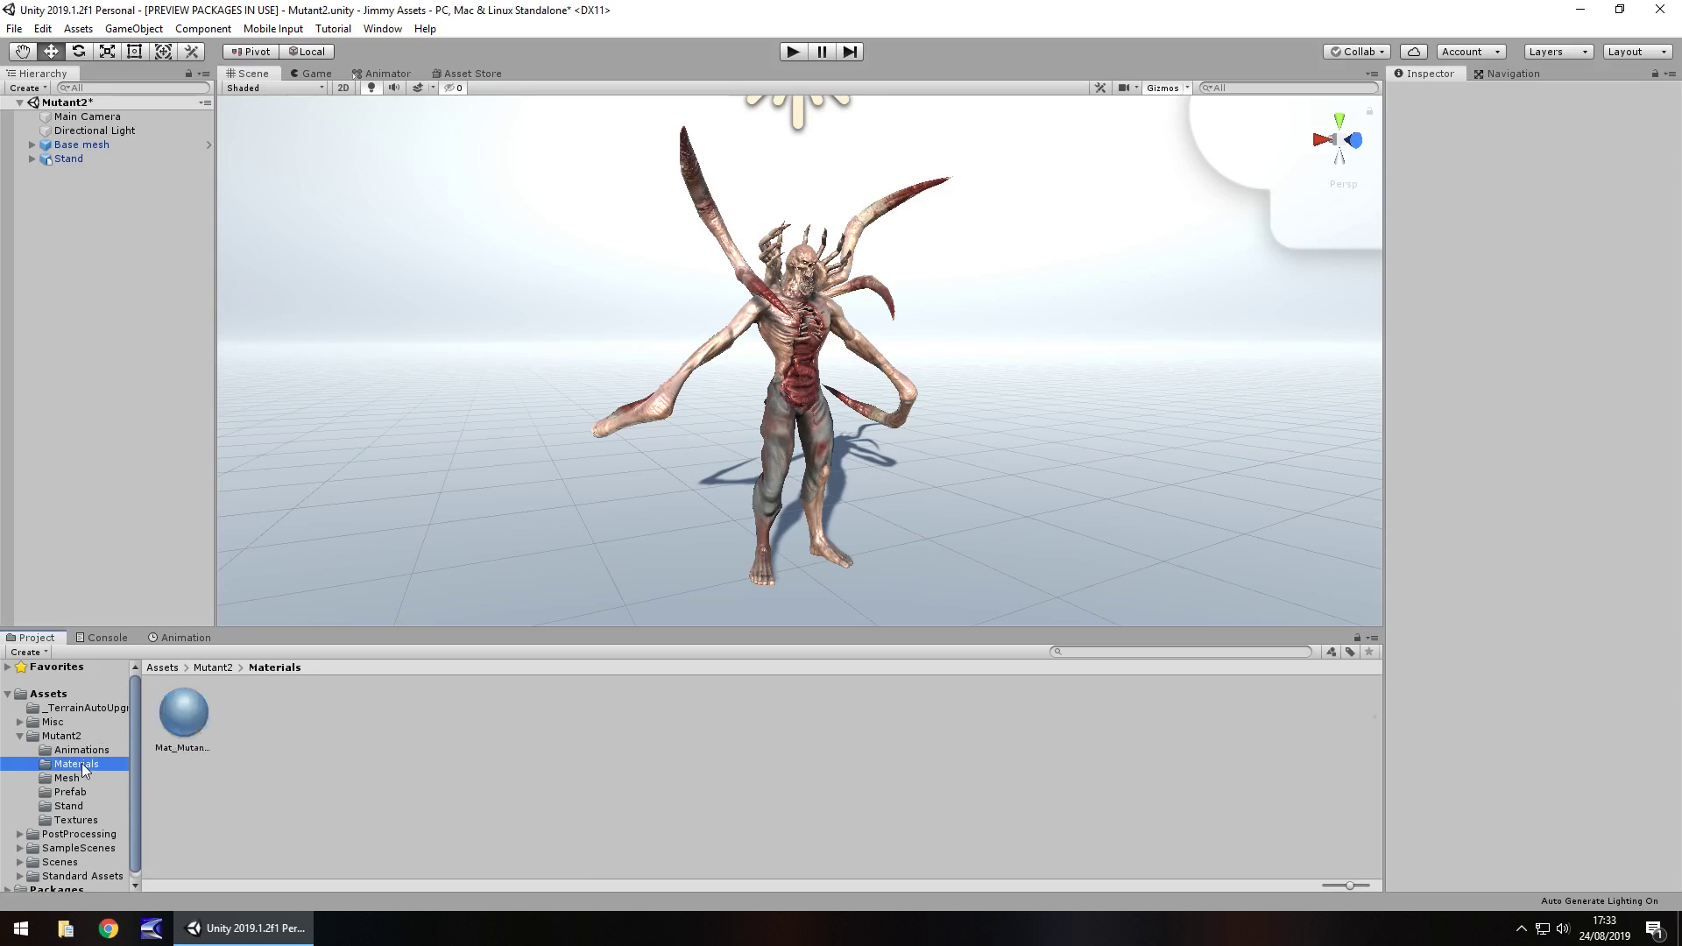
click(70, 780)
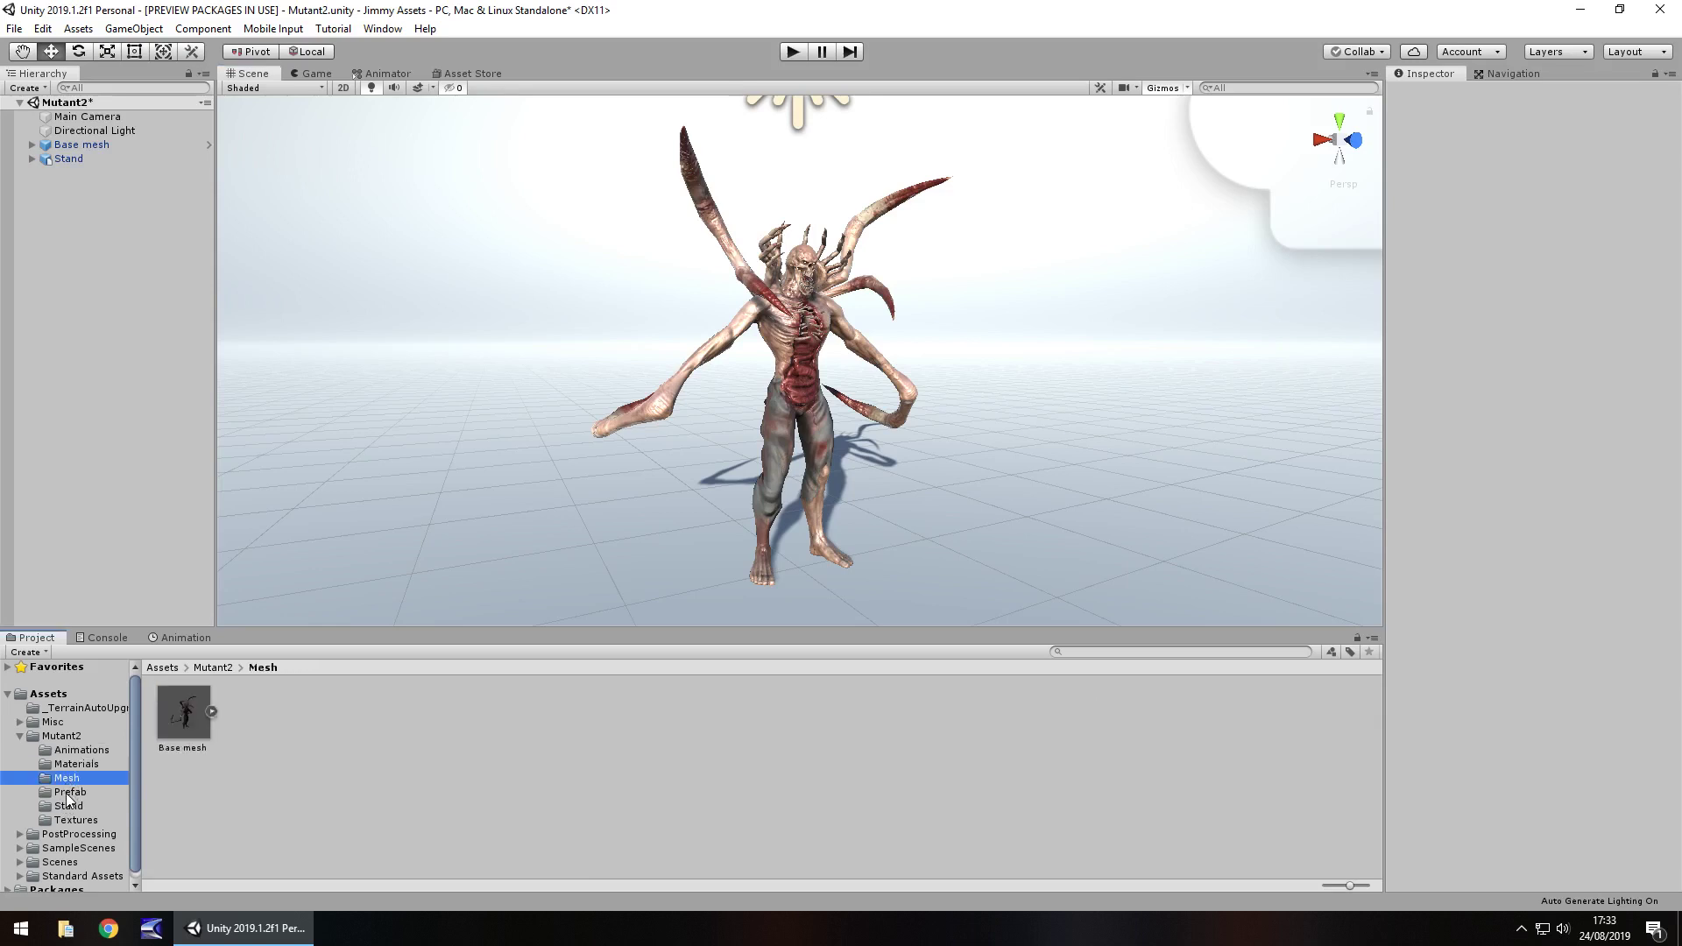
click(69, 793)
click(82, 807)
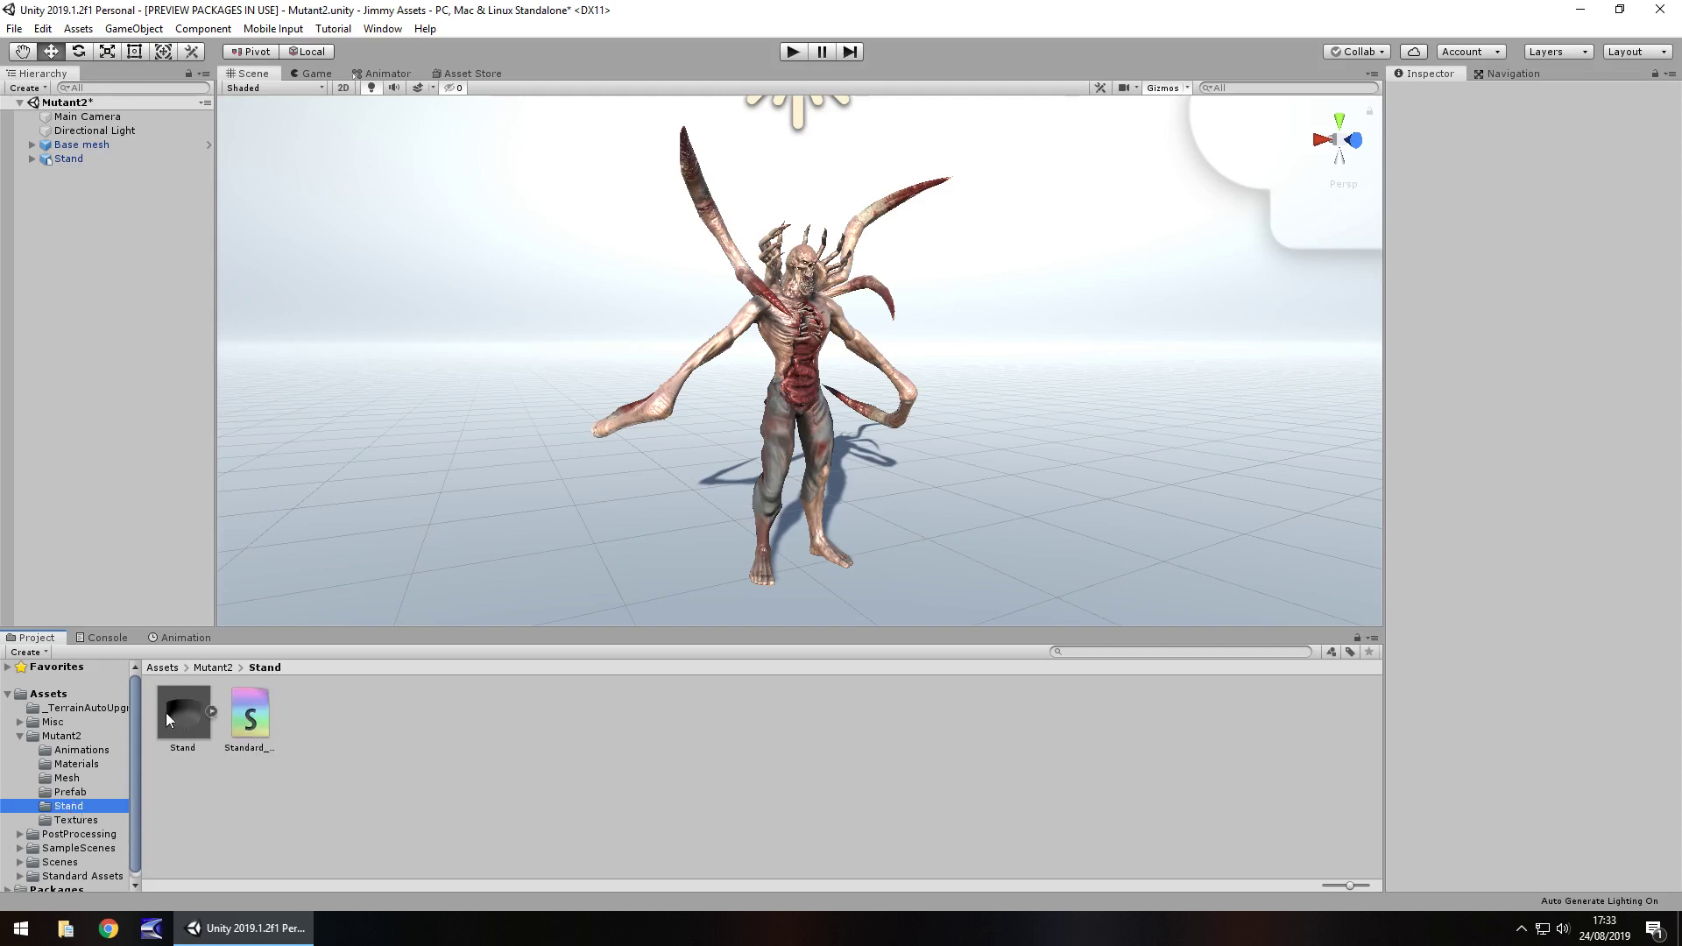
click(114, 818)
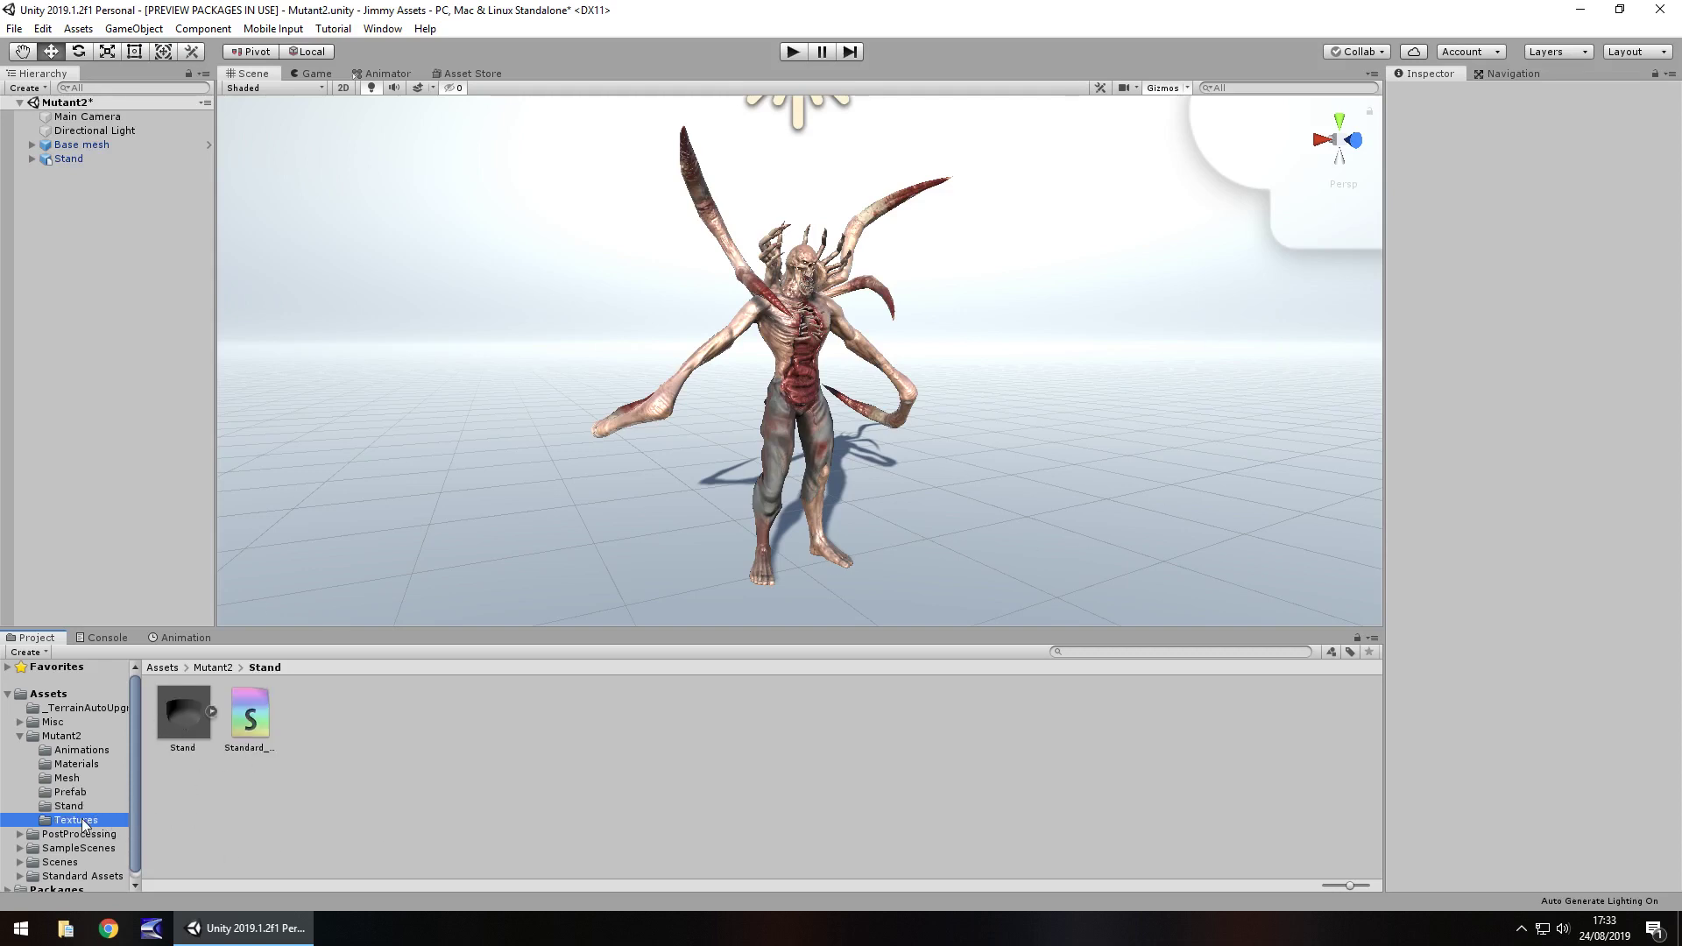
click(68, 737)
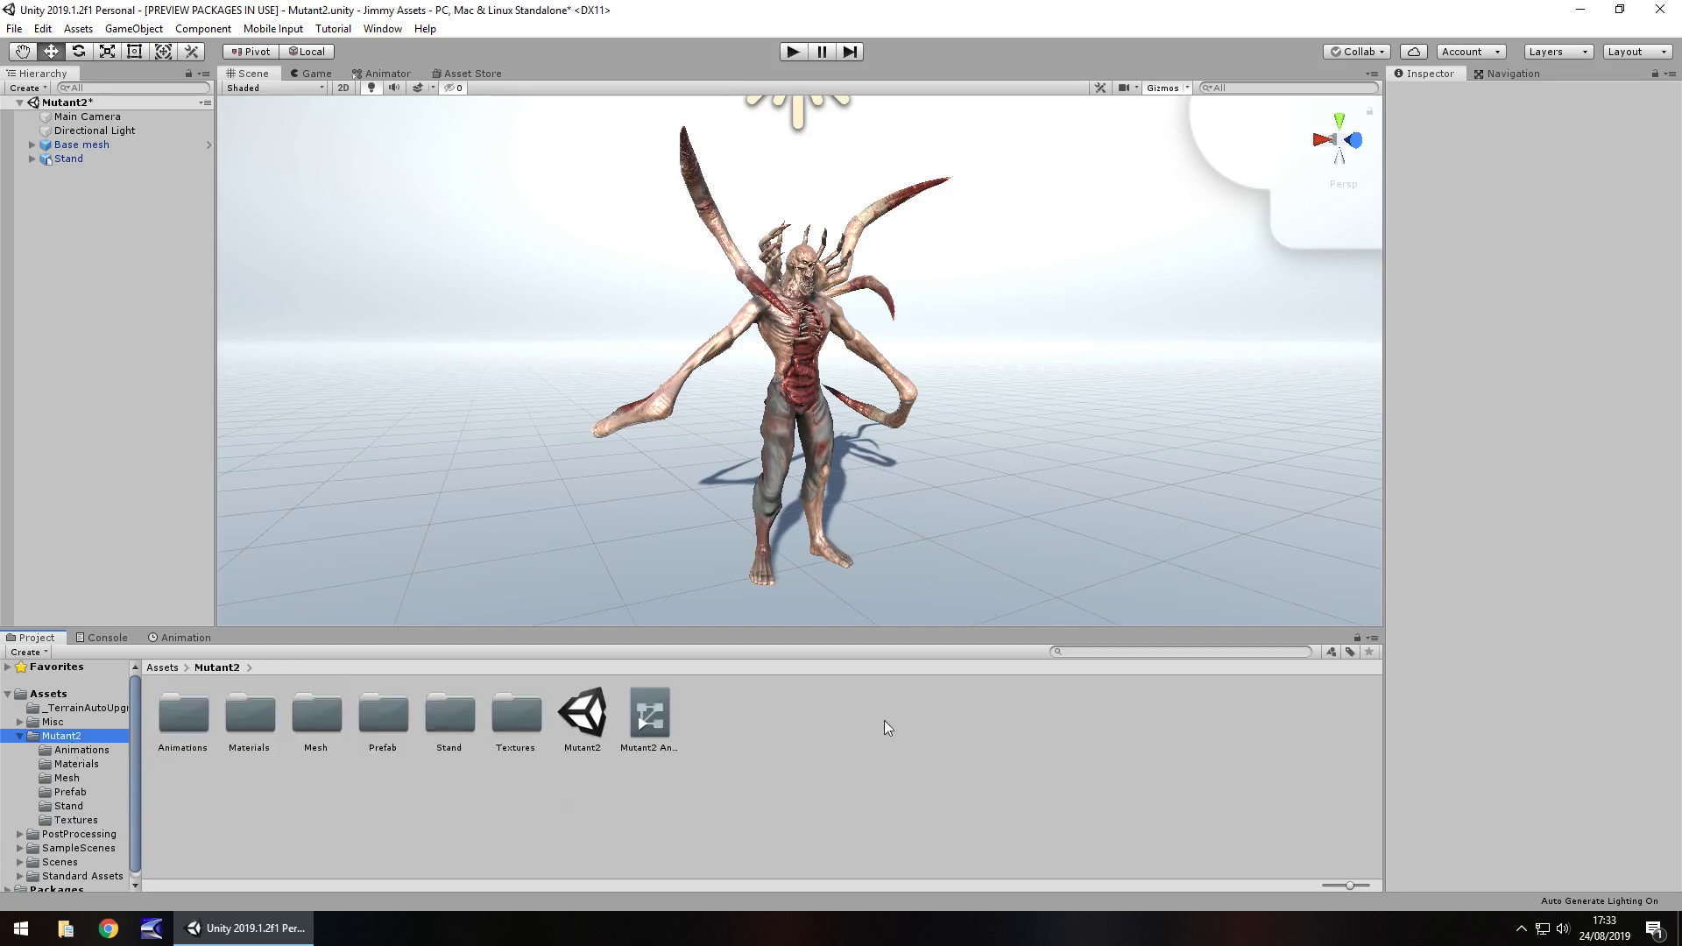
- Play the scene with Main Camera's Post Processing Behaviour on and the Directional Light disabled, then stop
click(793, 52)
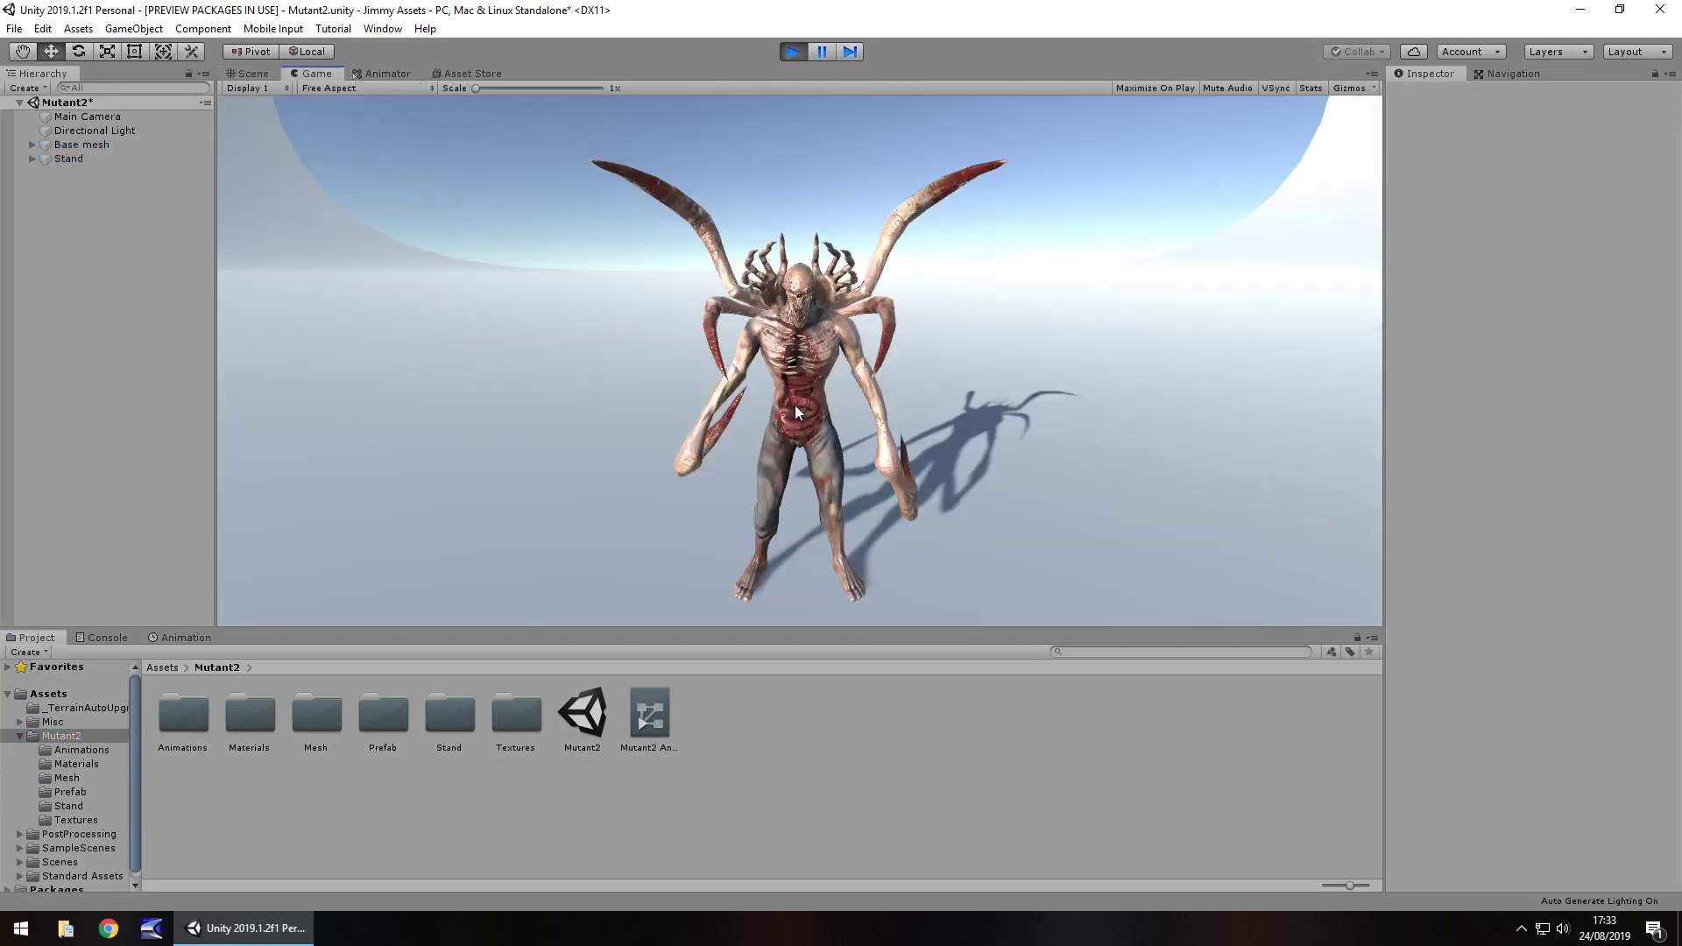
click(92, 116)
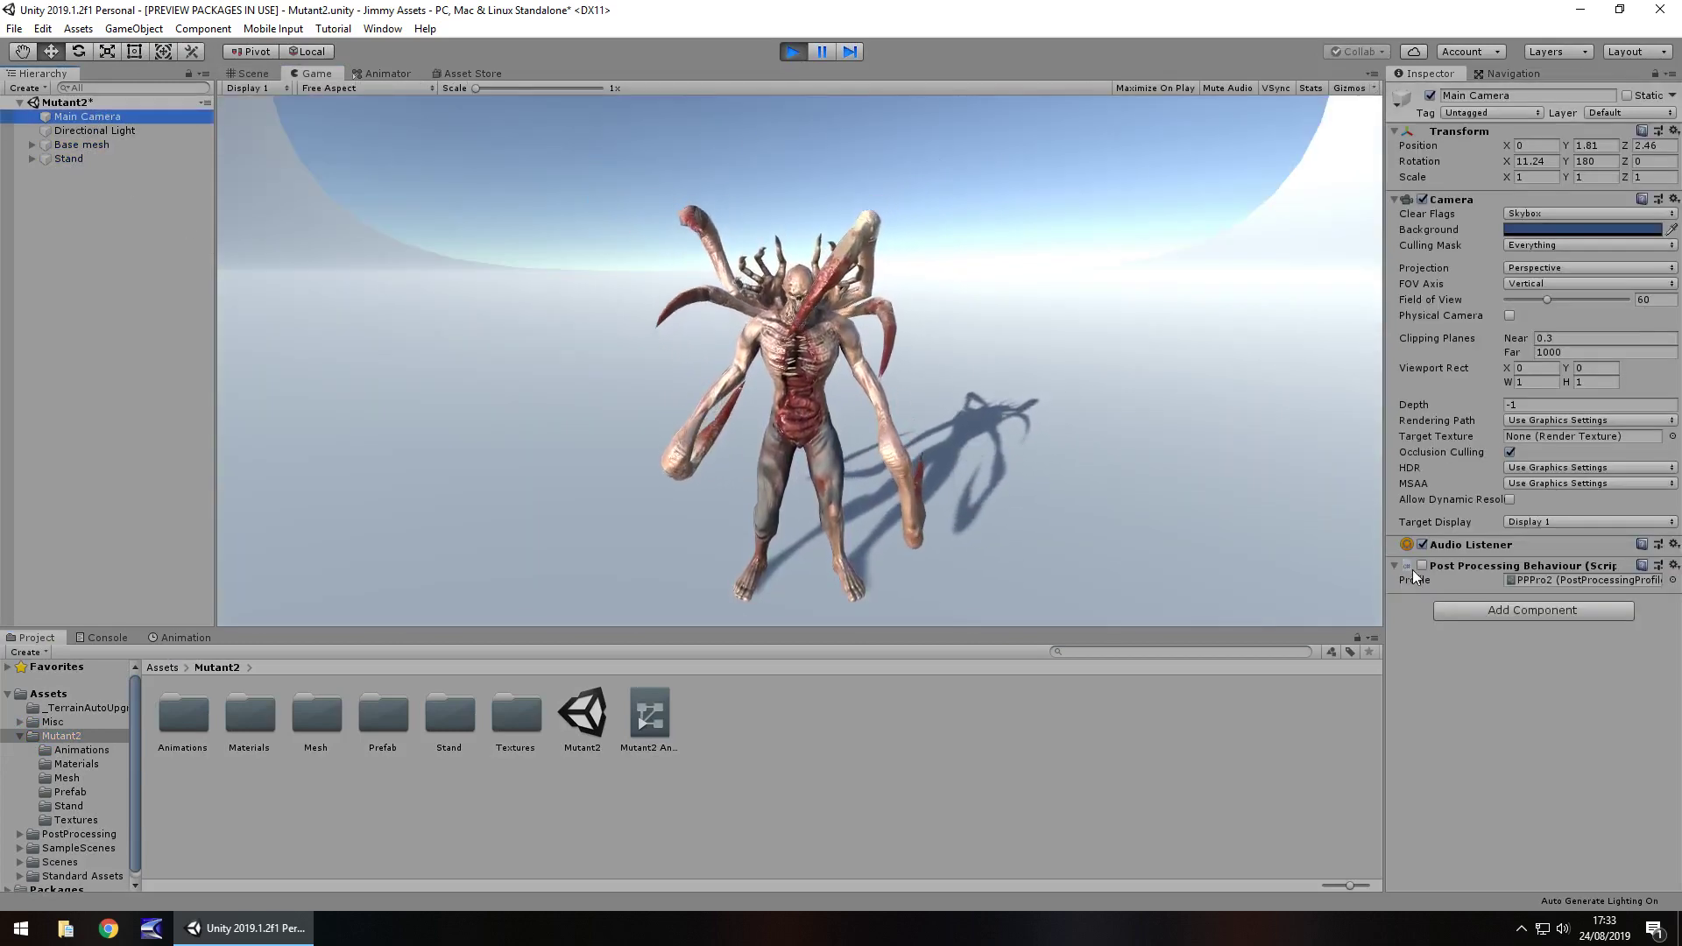
click(1421, 565)
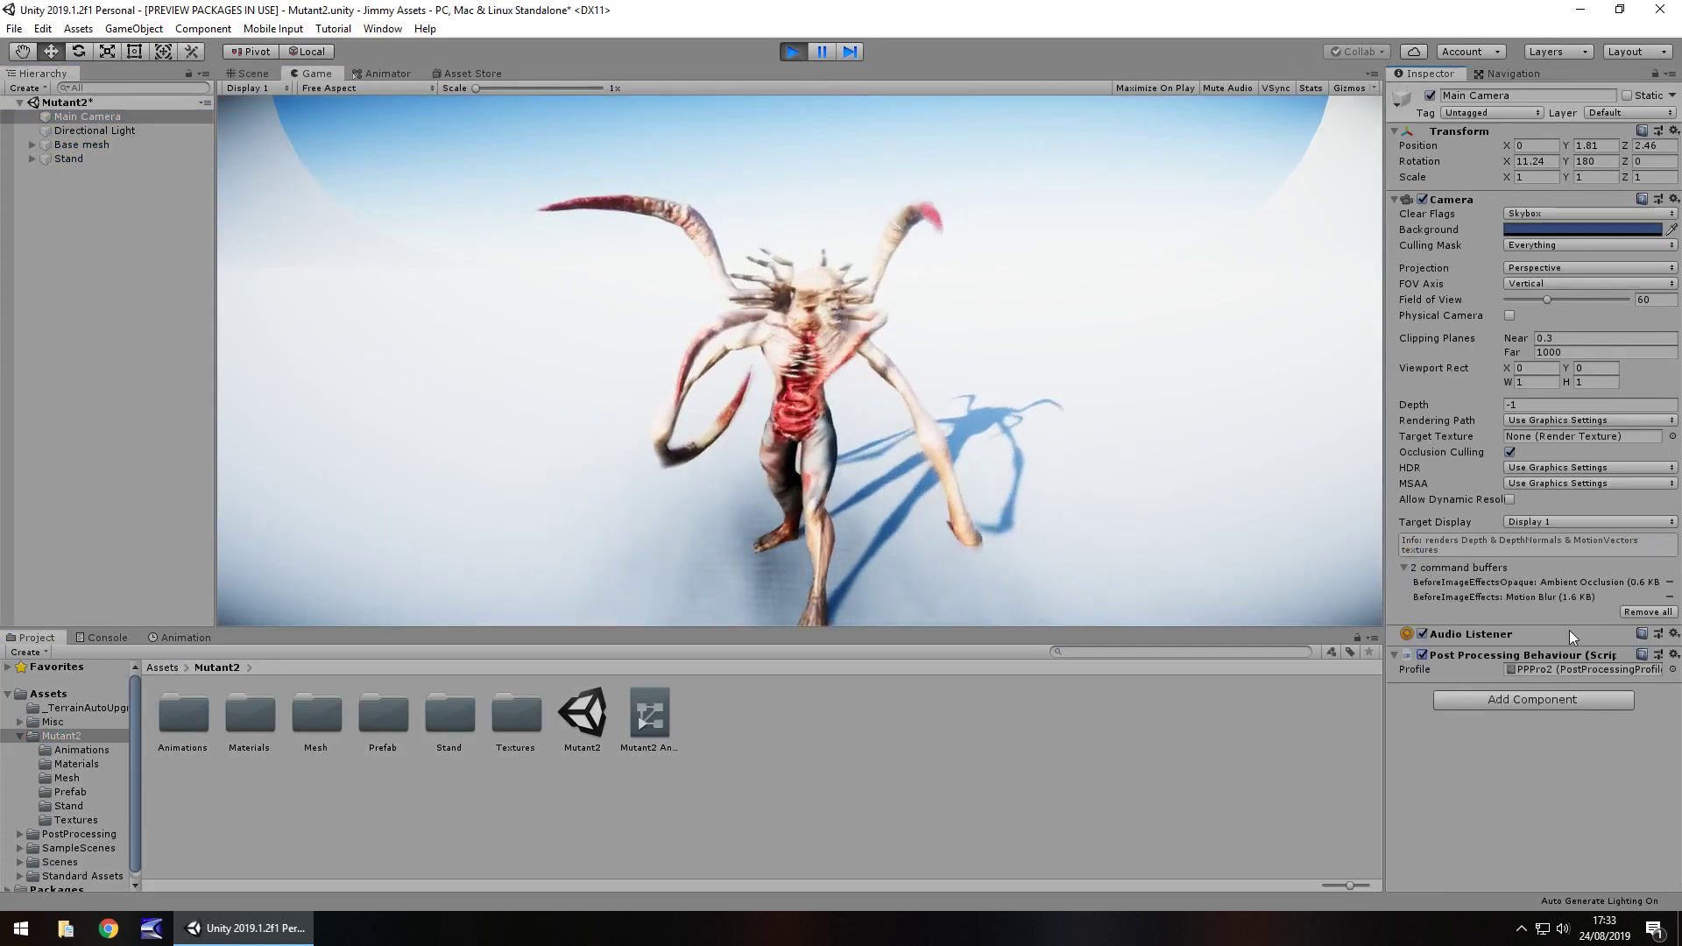
click(88, 132)
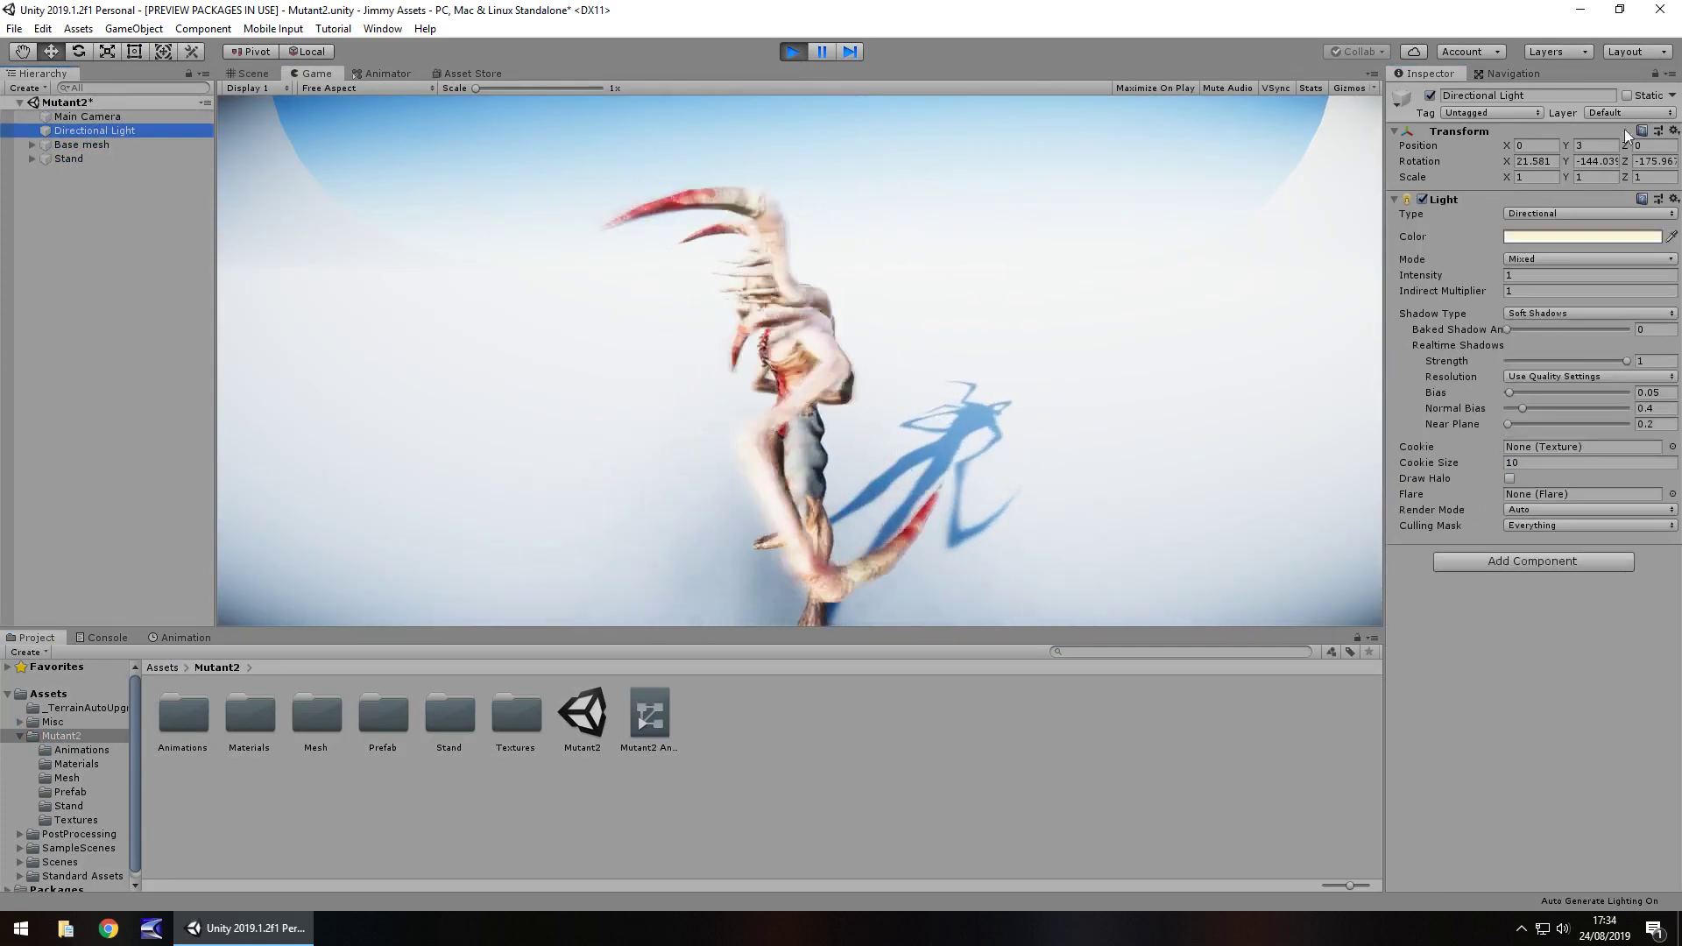
click(1428, 96)
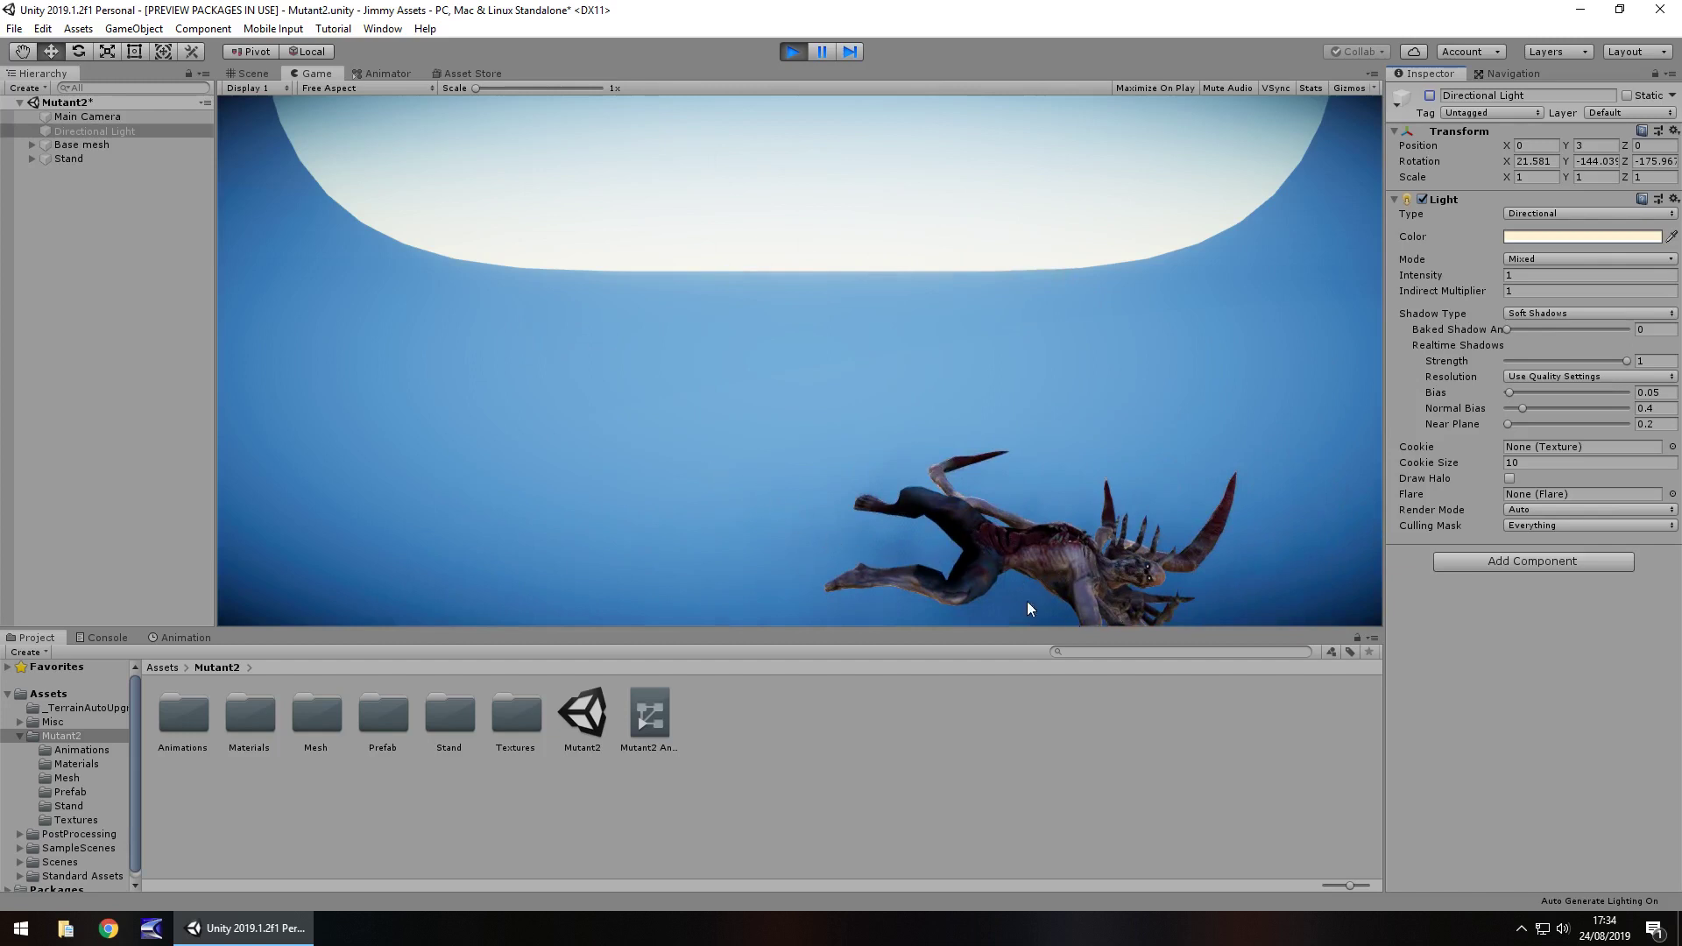
click(793, 53)
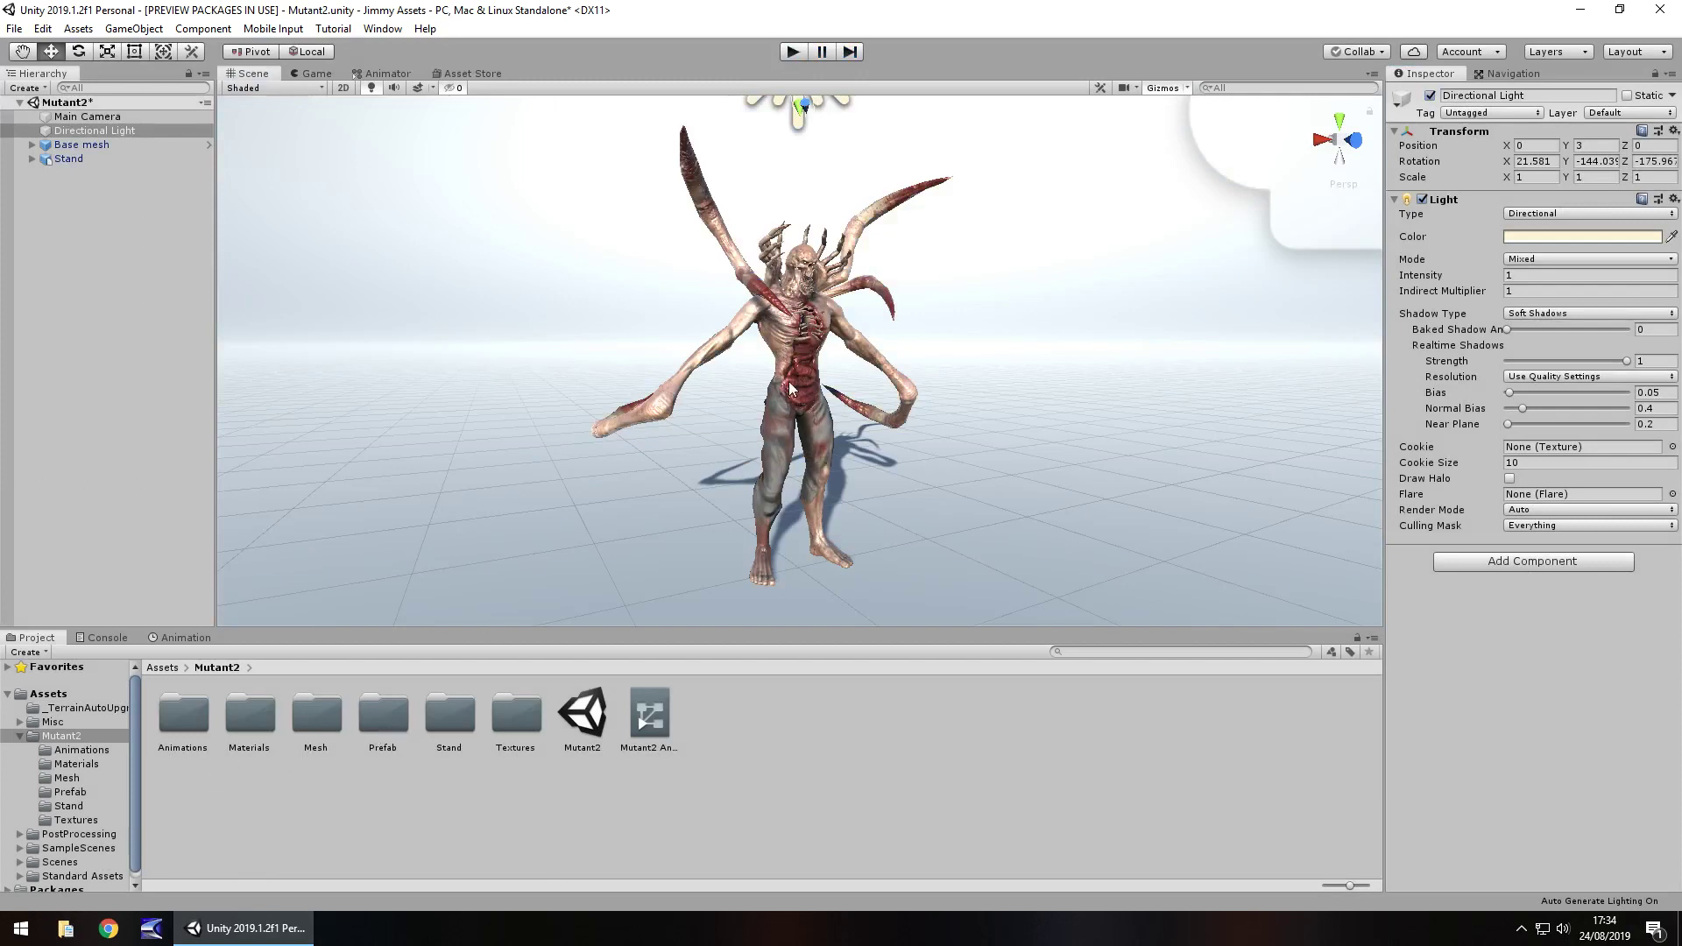
- Disable the Directional Light and enable Post Processing Behaviour on the Main Camera
click(1430, 95)
click(82, 119)
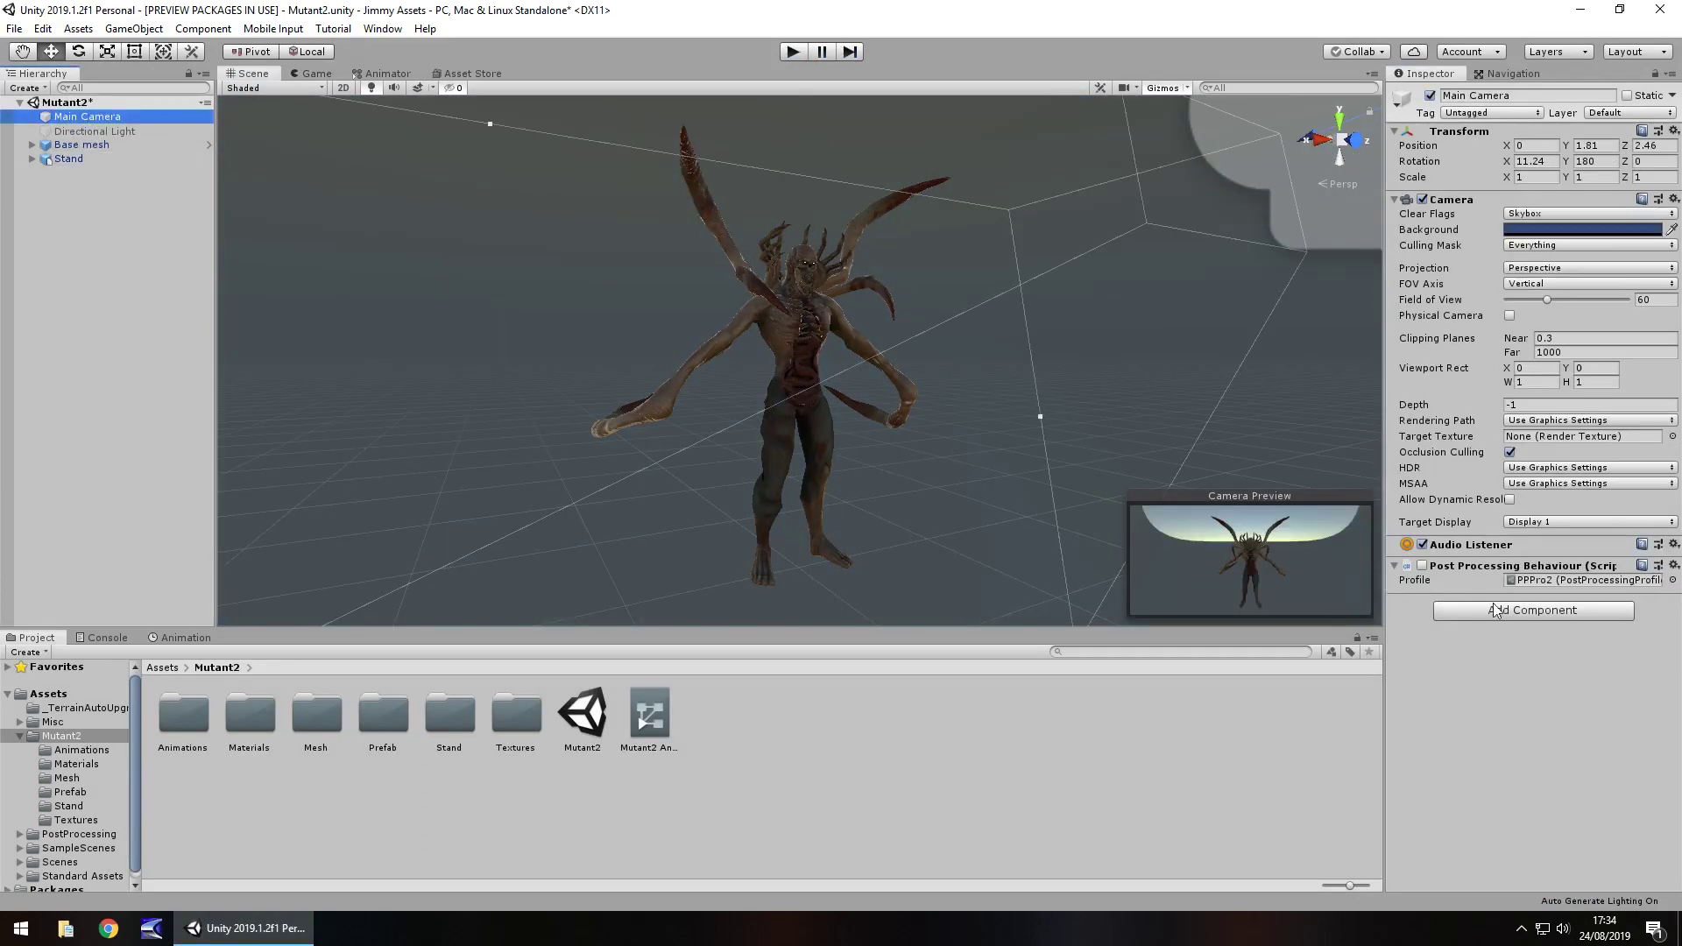
click(1422, 565)
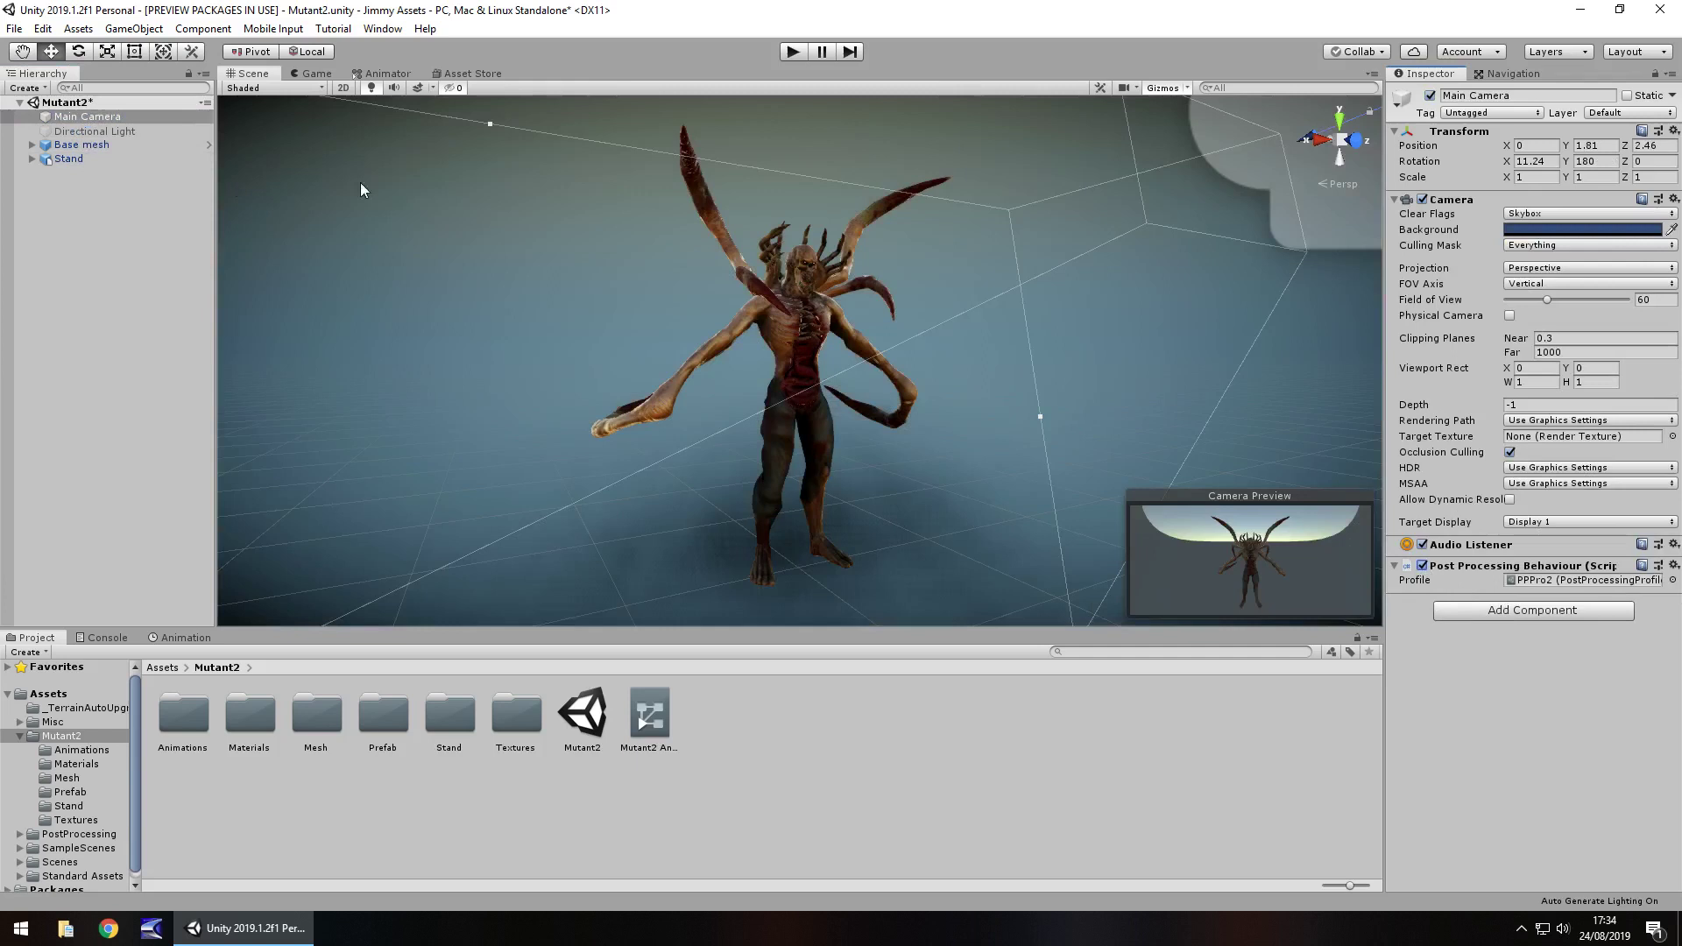
- Set Body339's Smoothness Source to Albedo Alpha and Normal Map strength to 3, then play
click(798, 352)
click(793, 326)
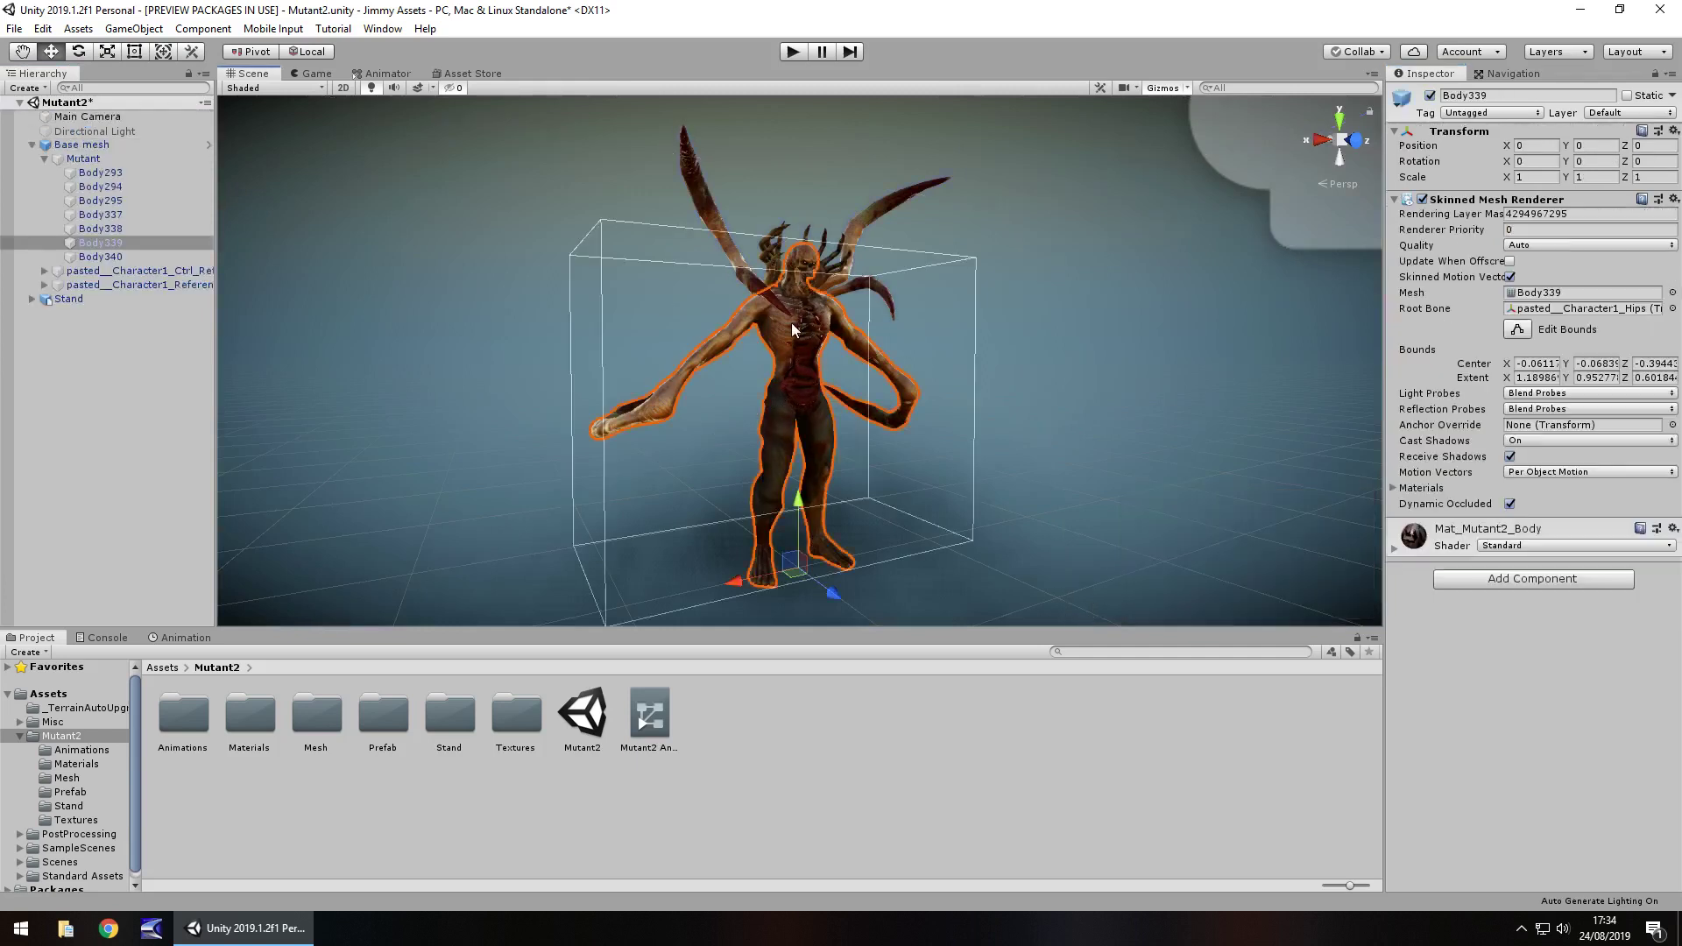
click(1394, 549)
click(1552, 653)
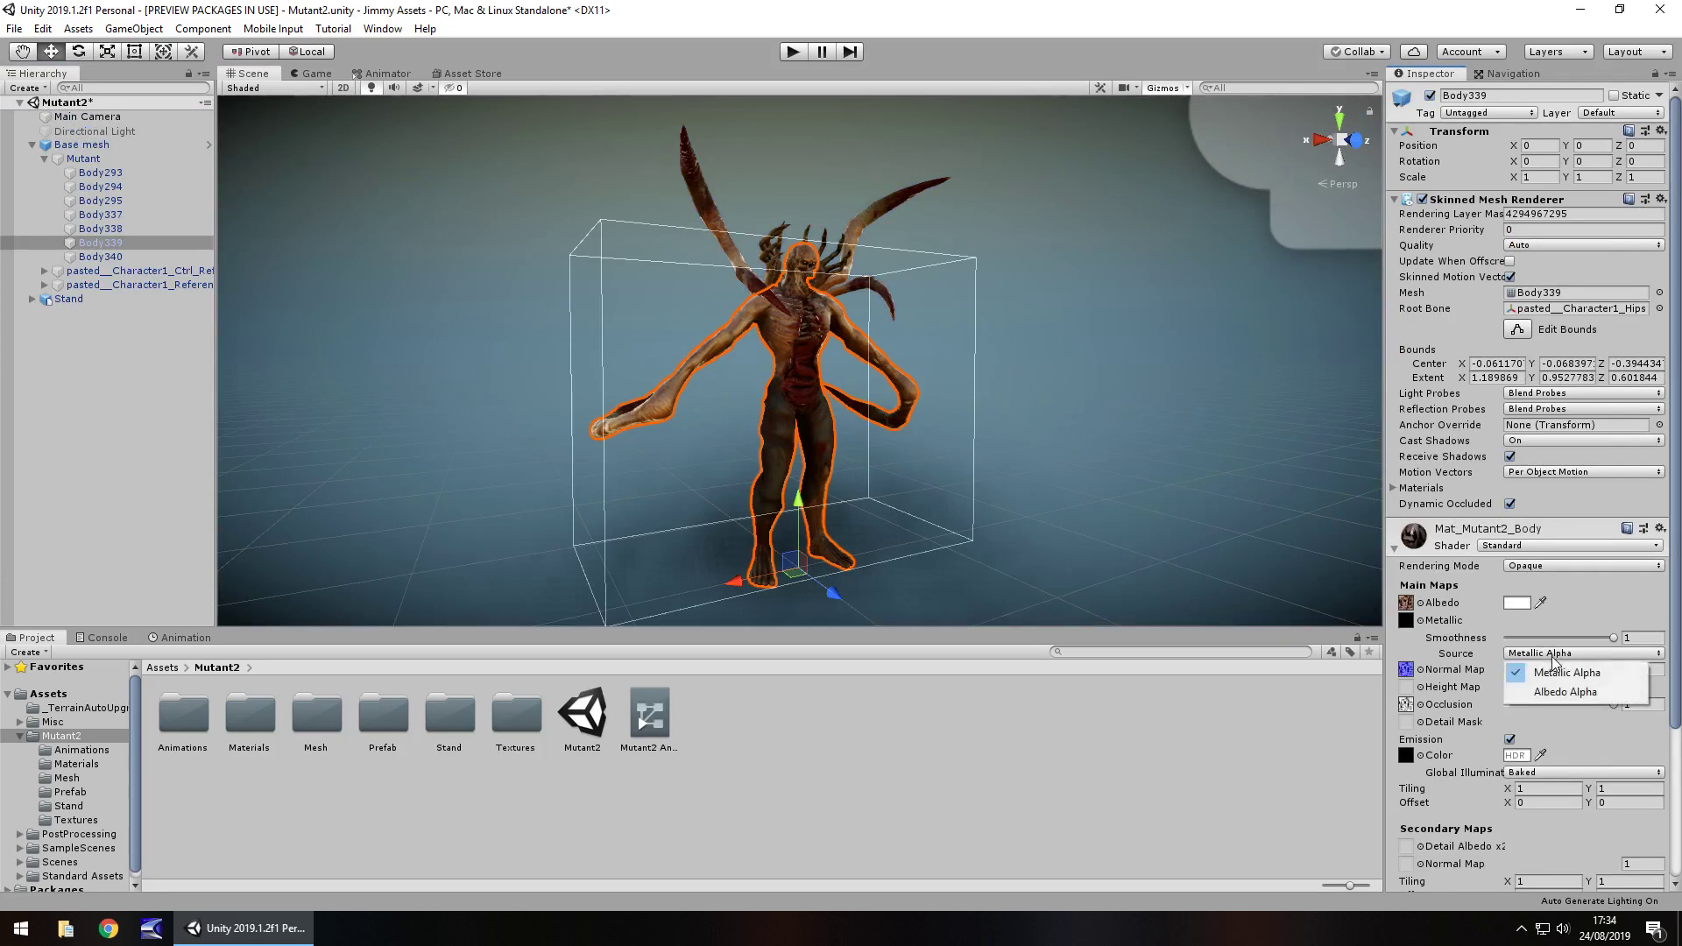
click(1552, 692)
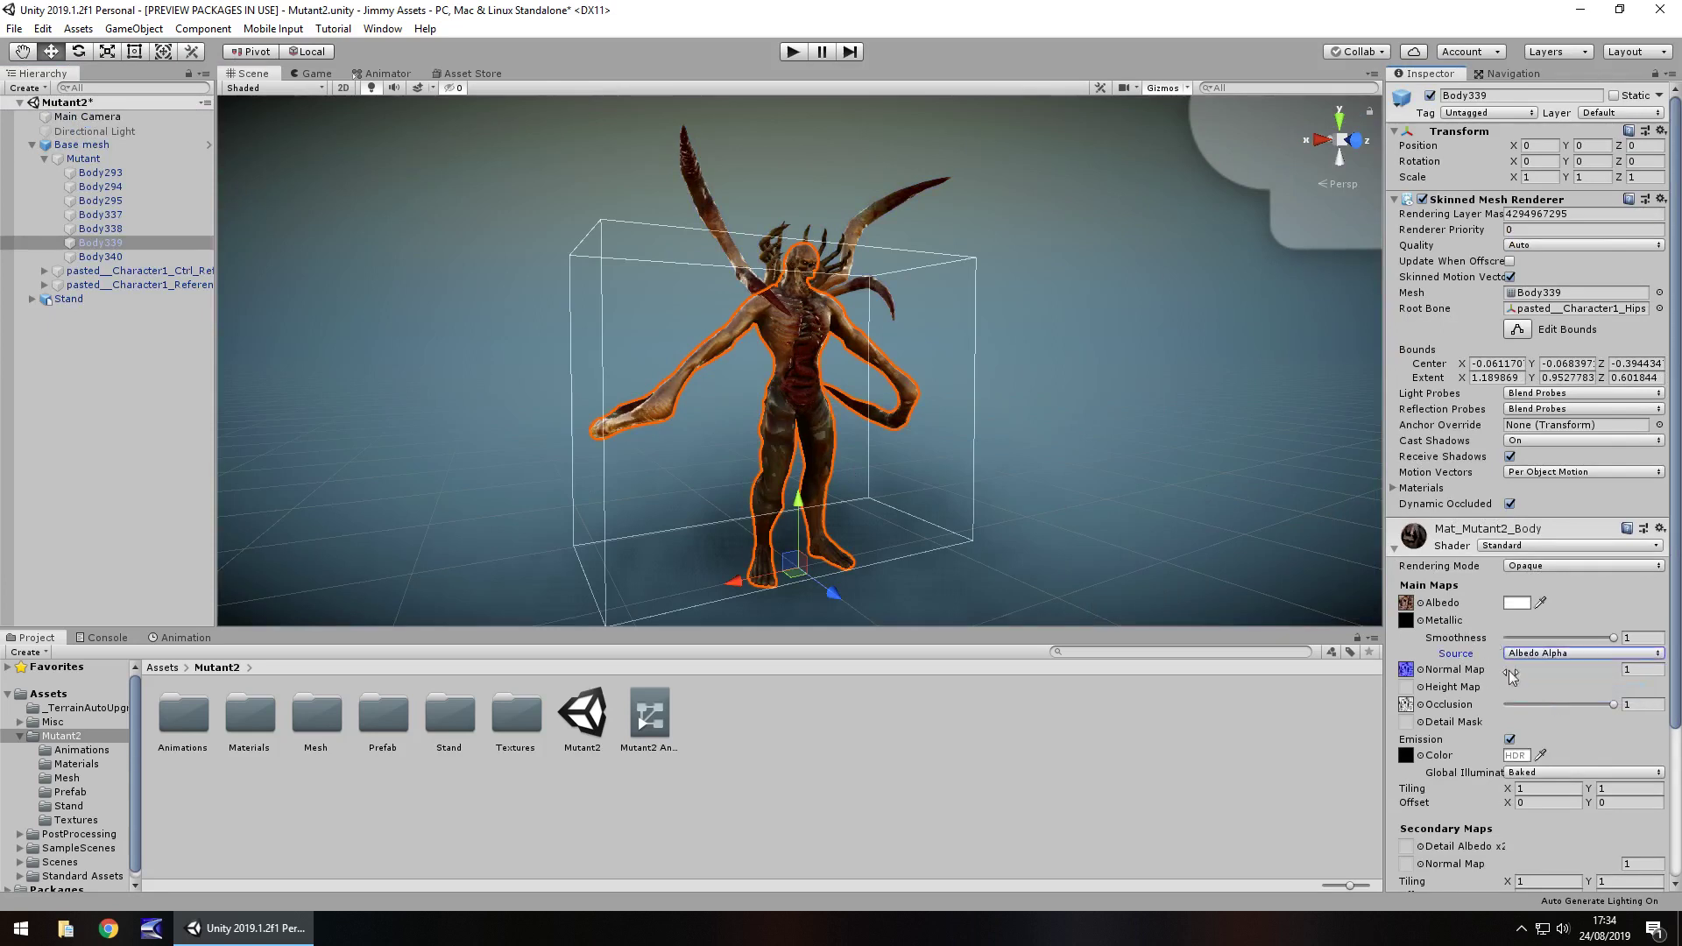
click(1624, 671)
text(3)
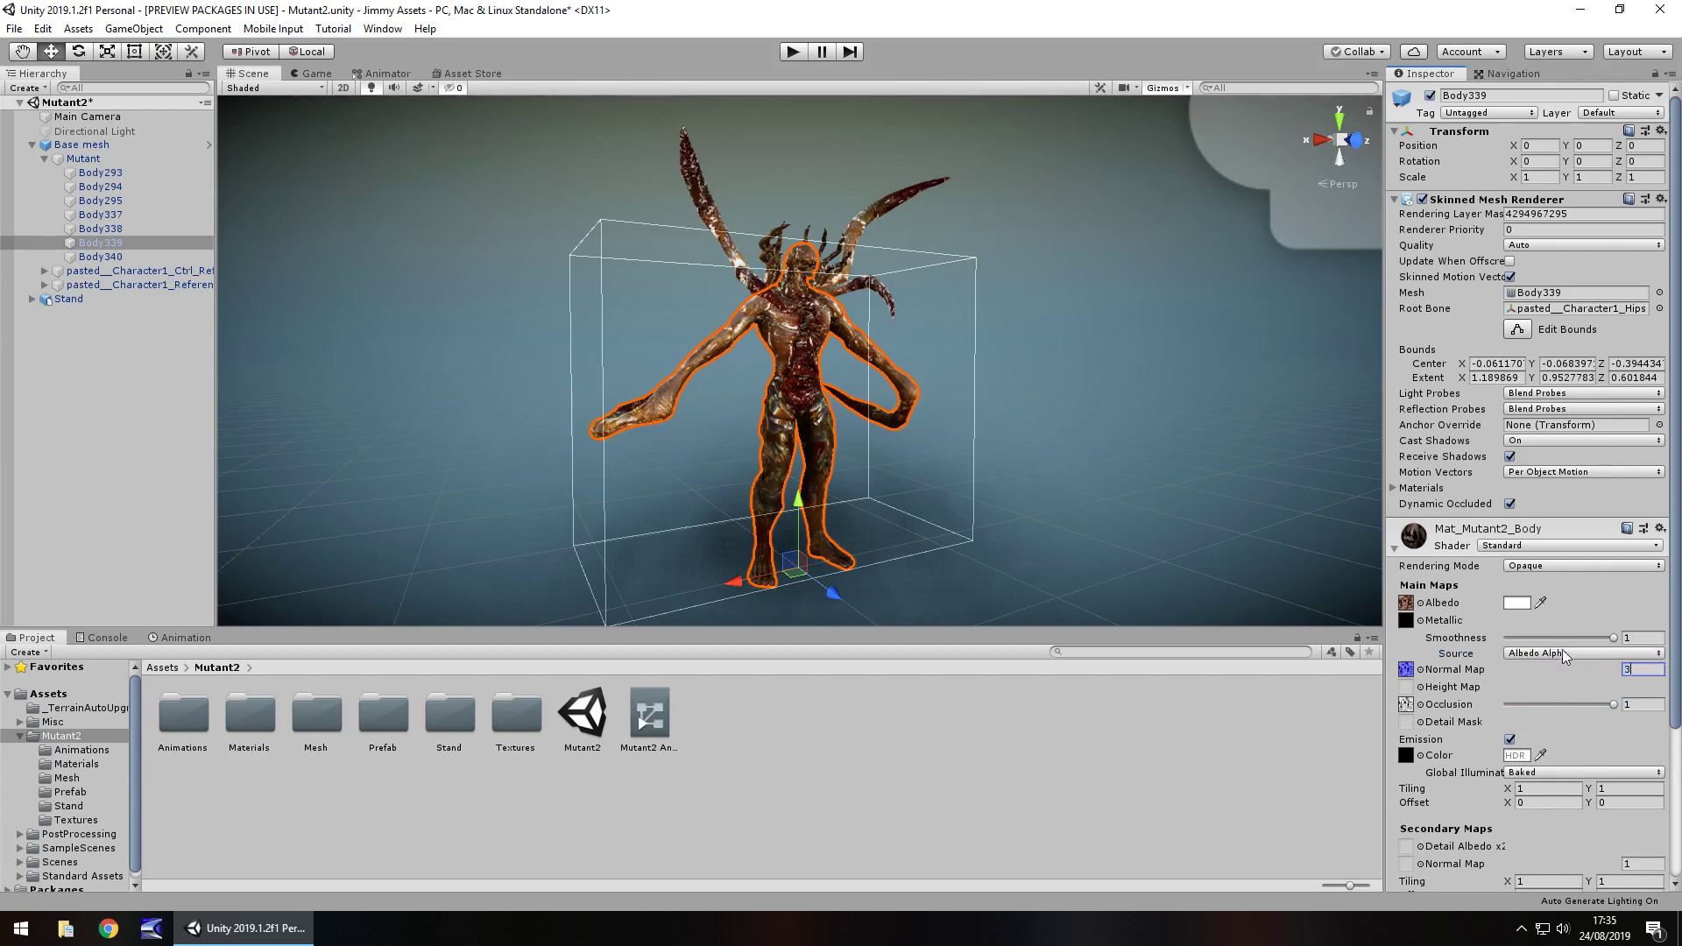
click(792, 52)
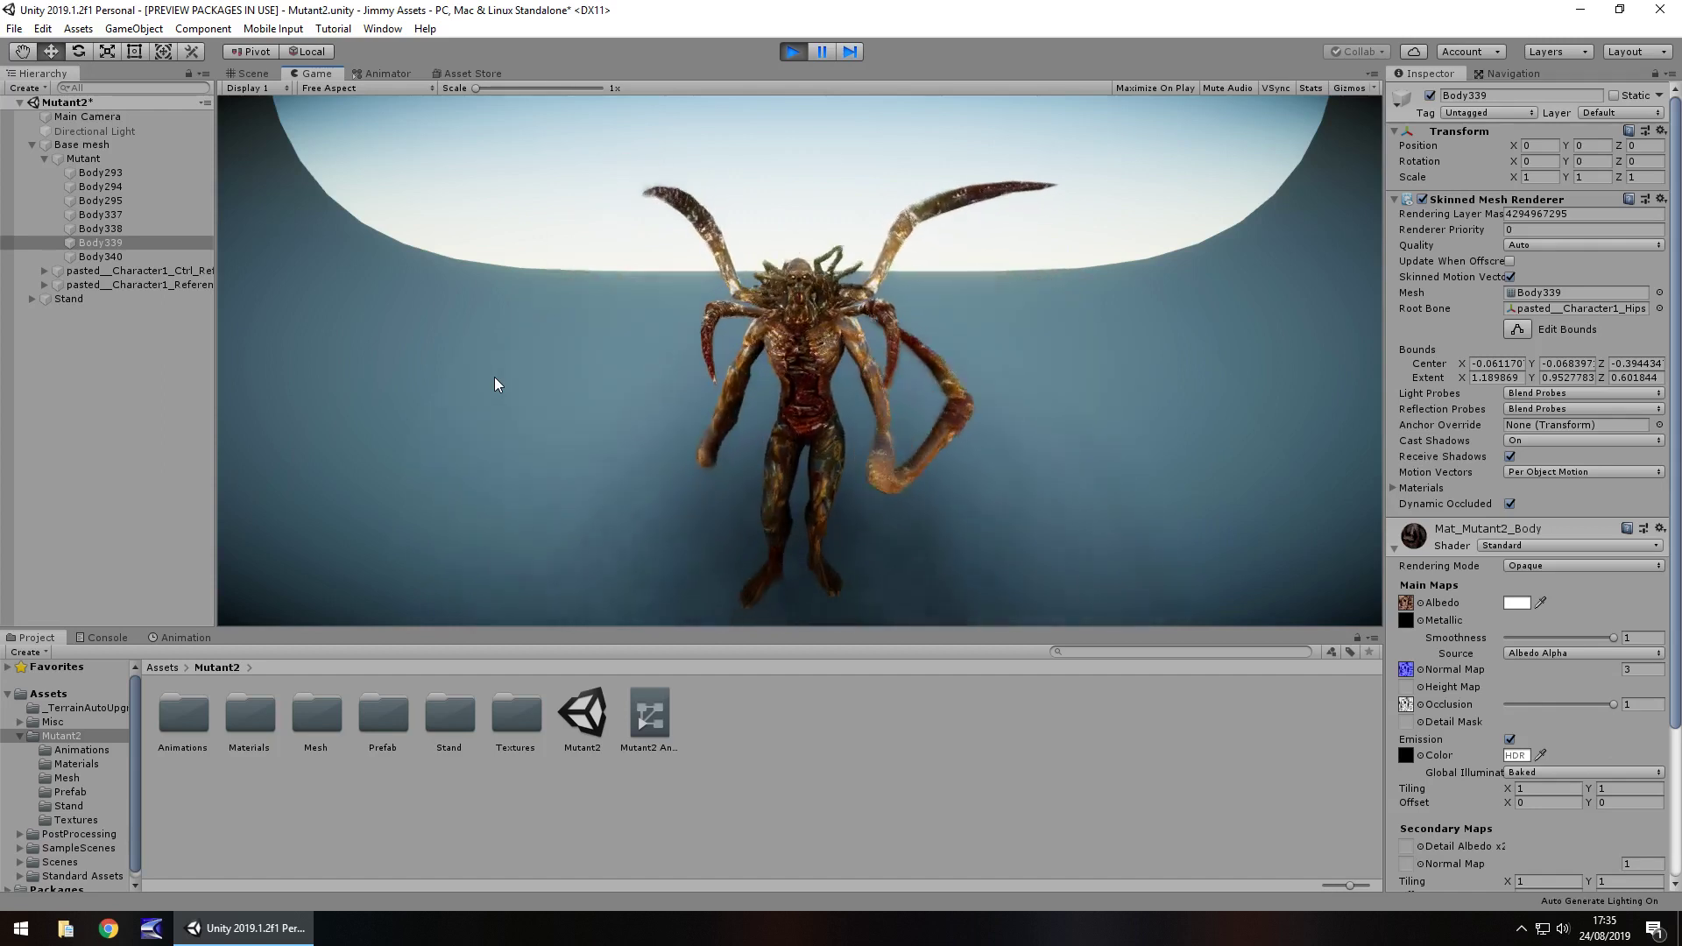
- Switch to the Asset Store tab showing the Mutant2 product page while the scene runs
click(486, 73)
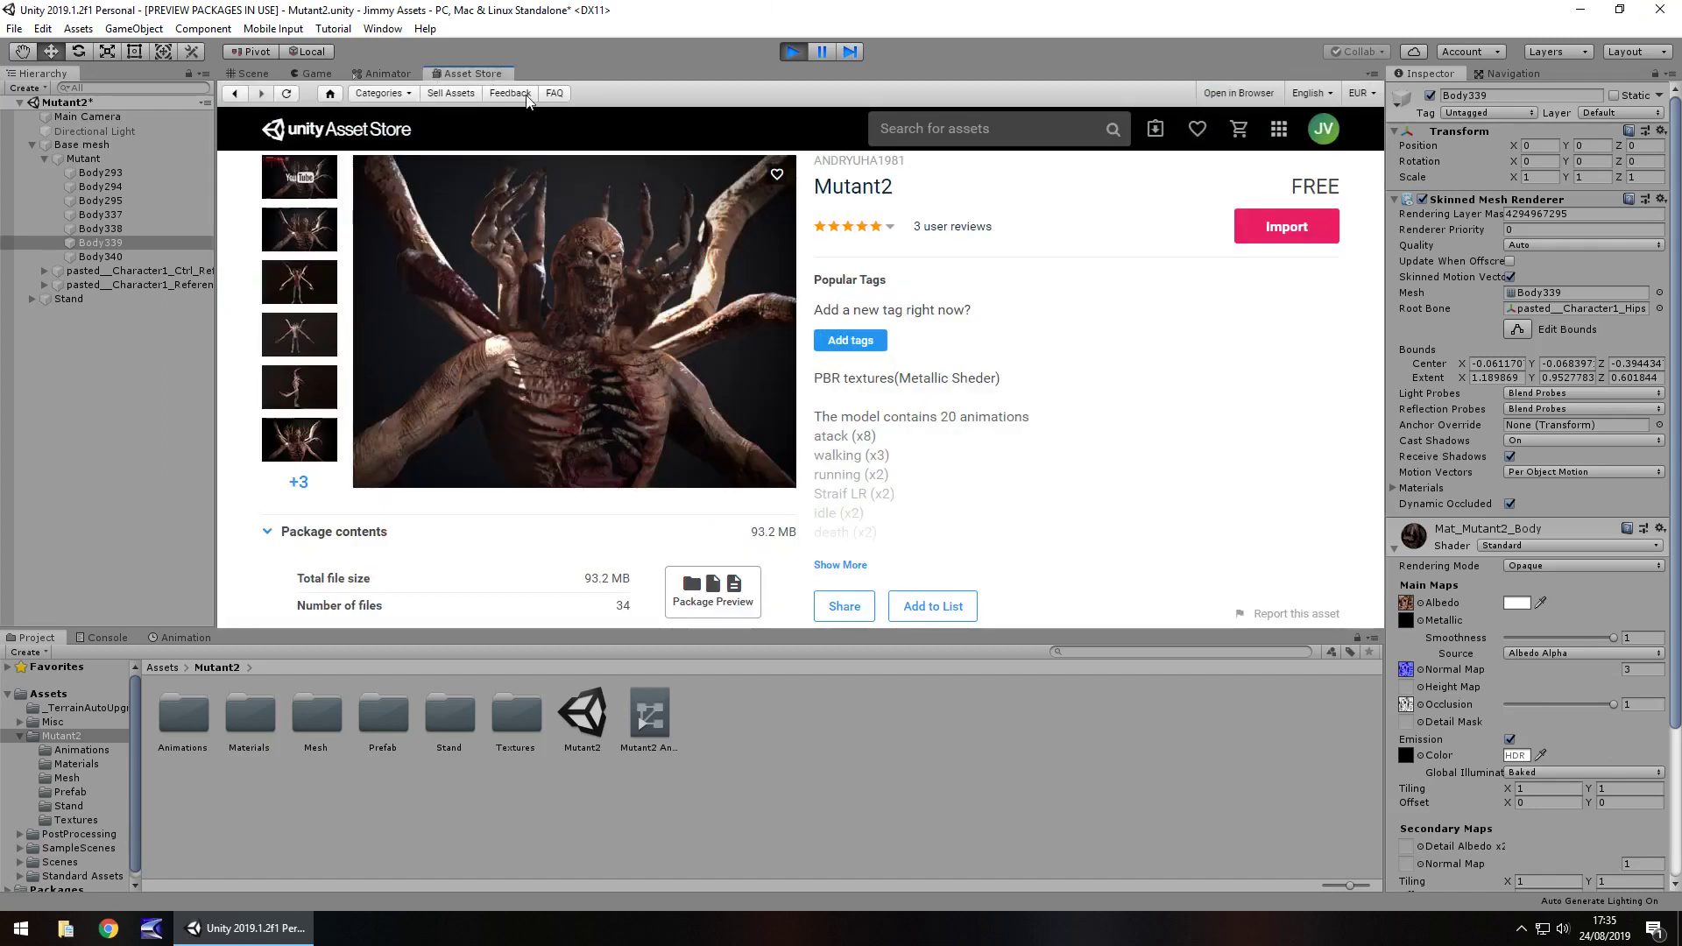
- Return to the Game view to watch the mutant's animation play out
click(311, 75)
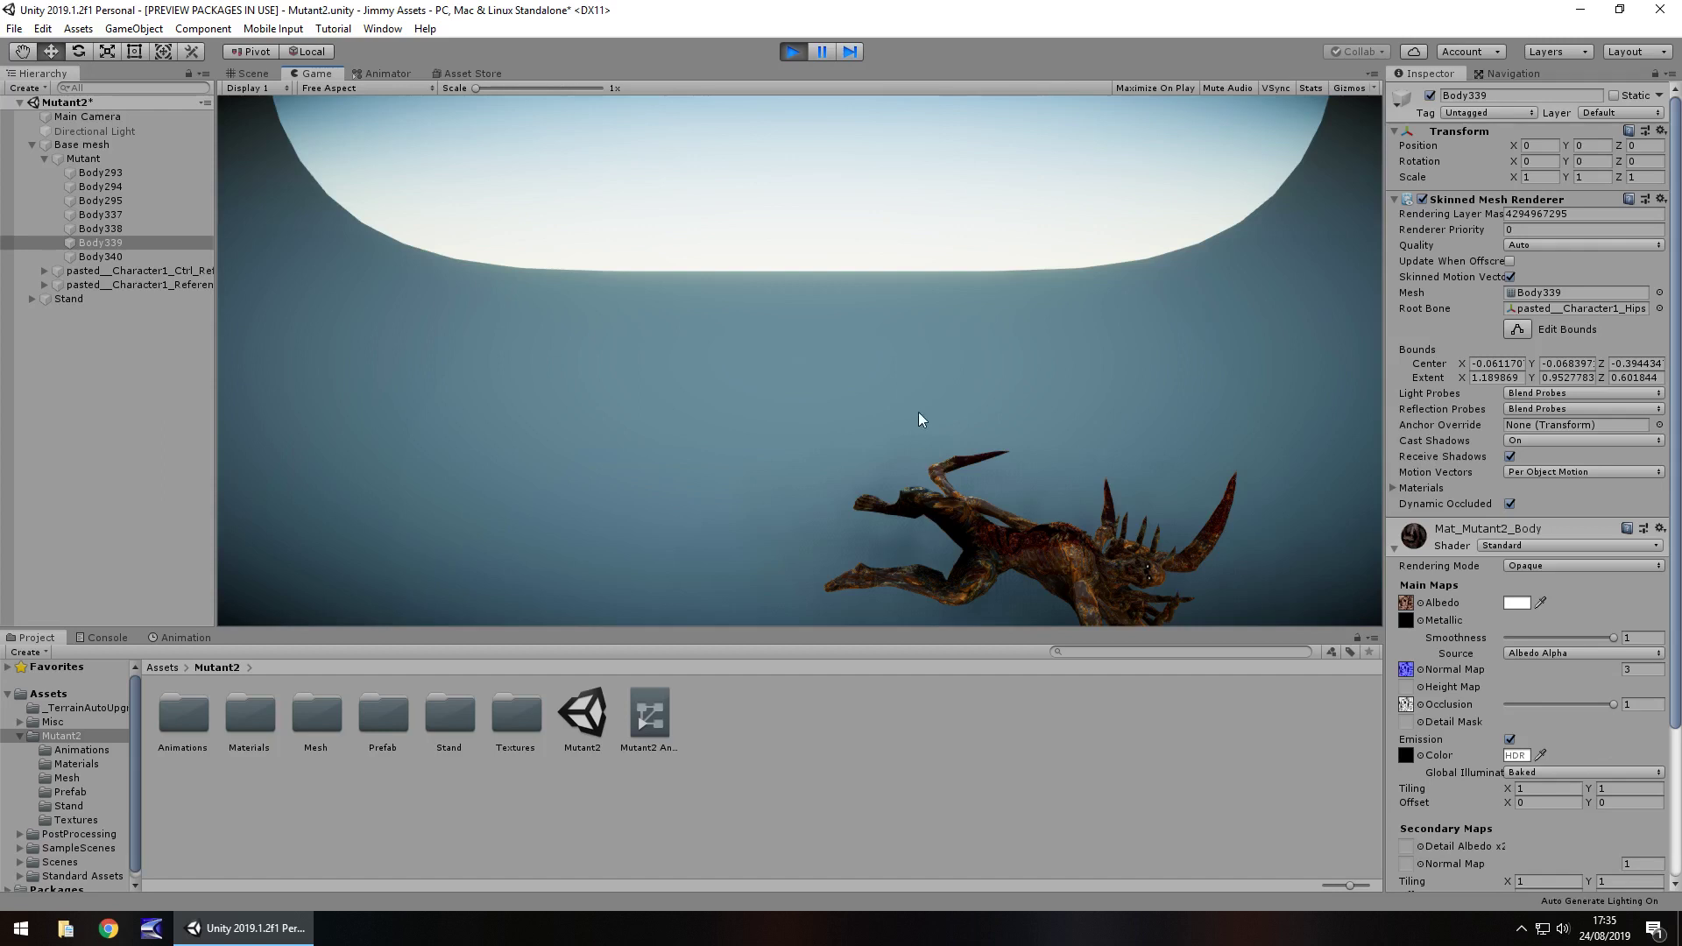
- Stop play mode and make the 1_Normal texture Create from Grayscale
click(793, 53)
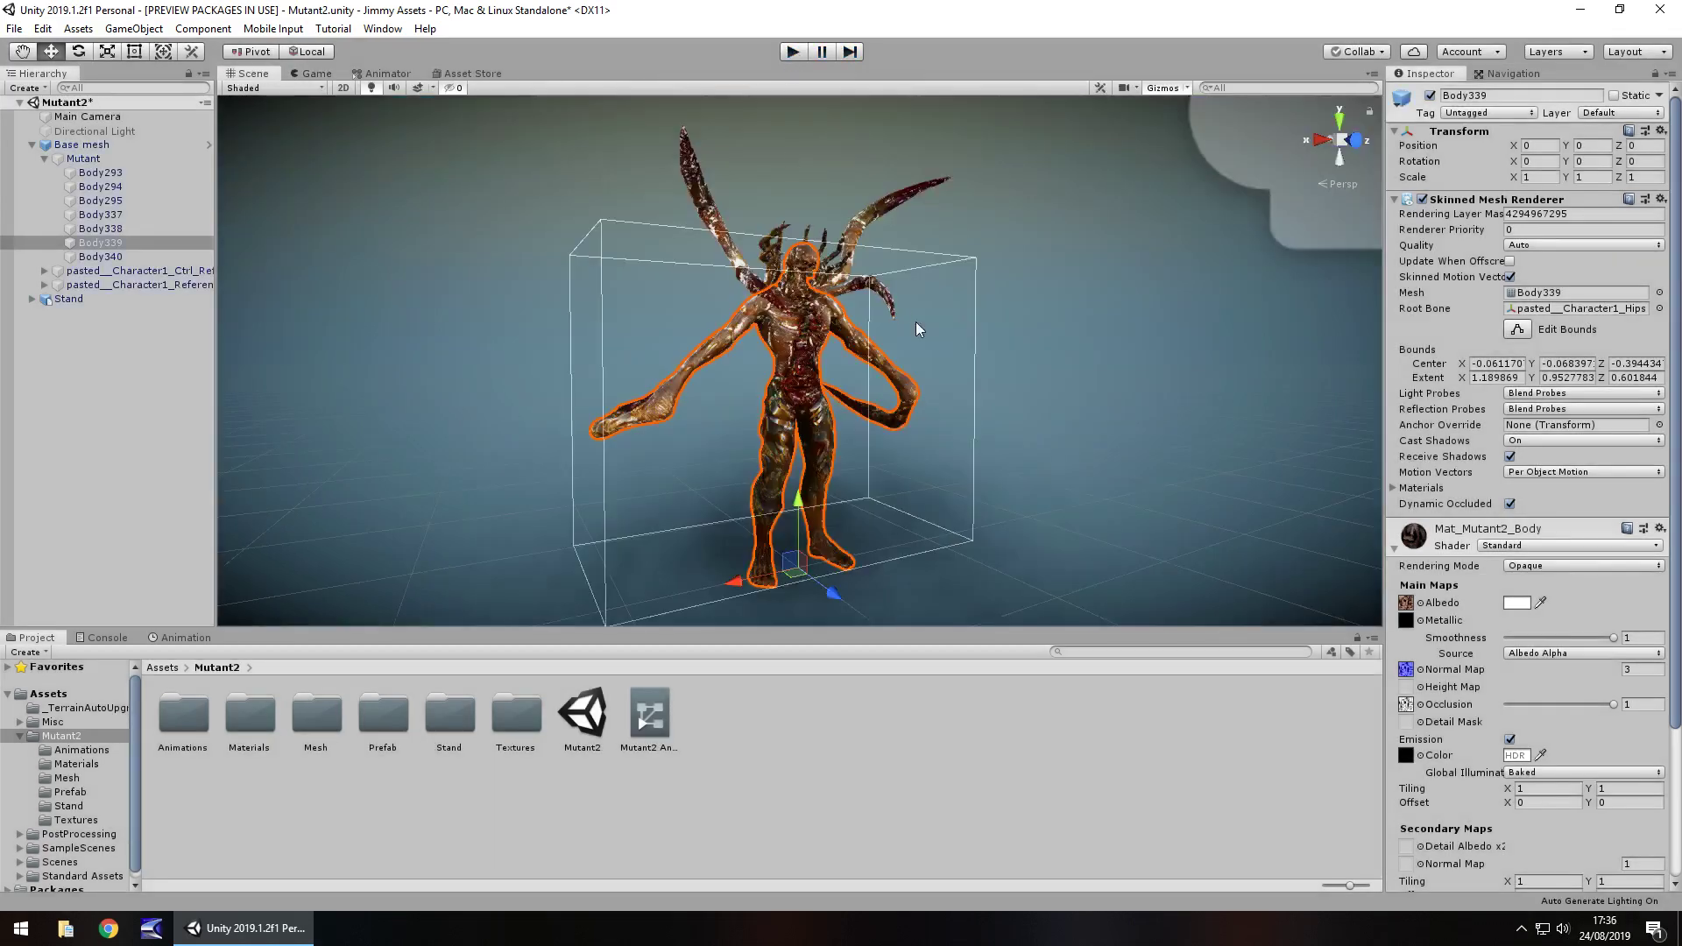
scroll(916, 440, up, 5)
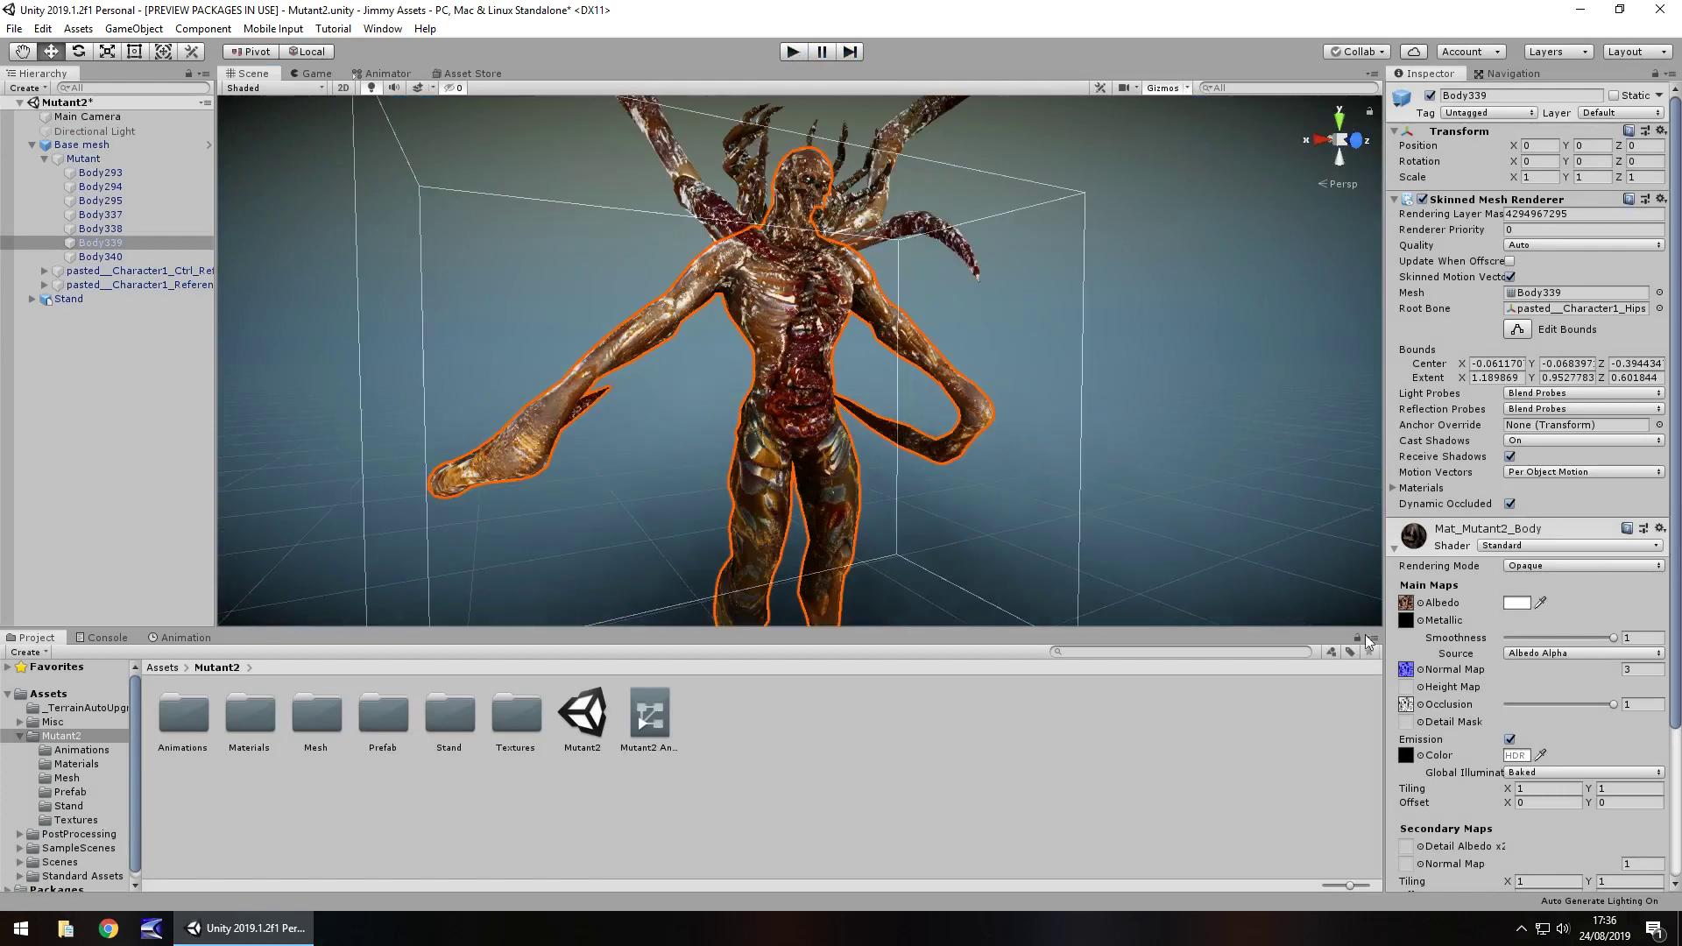
click(1405, 669)
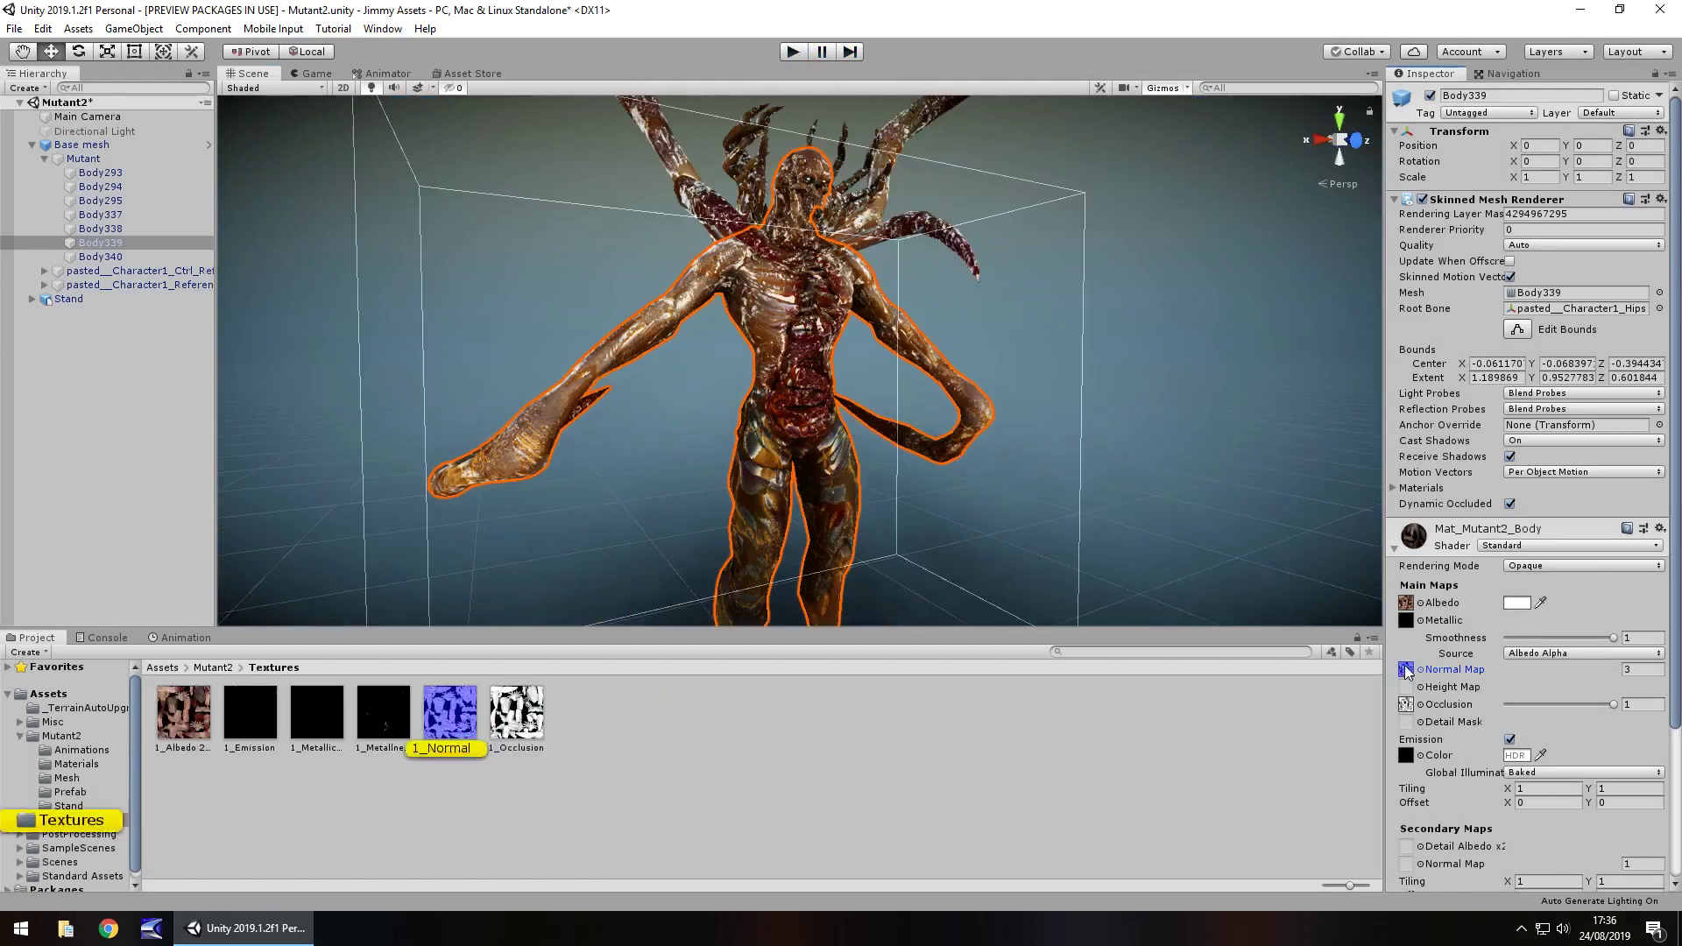
click(474, 706)
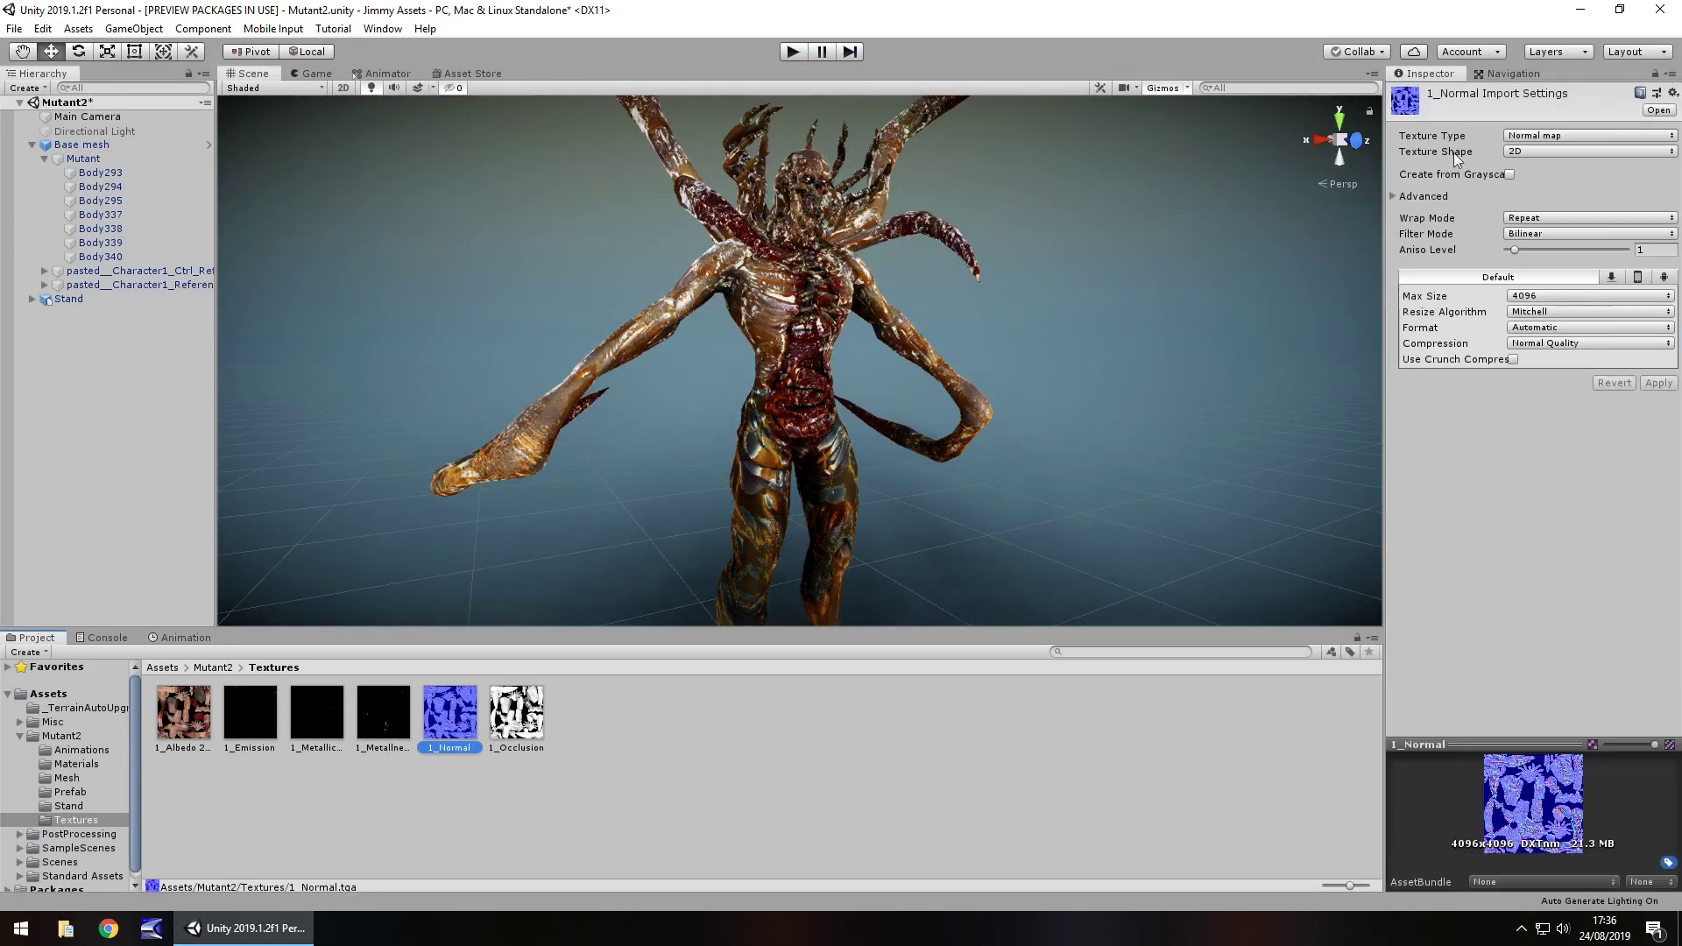
click(1509, 175)
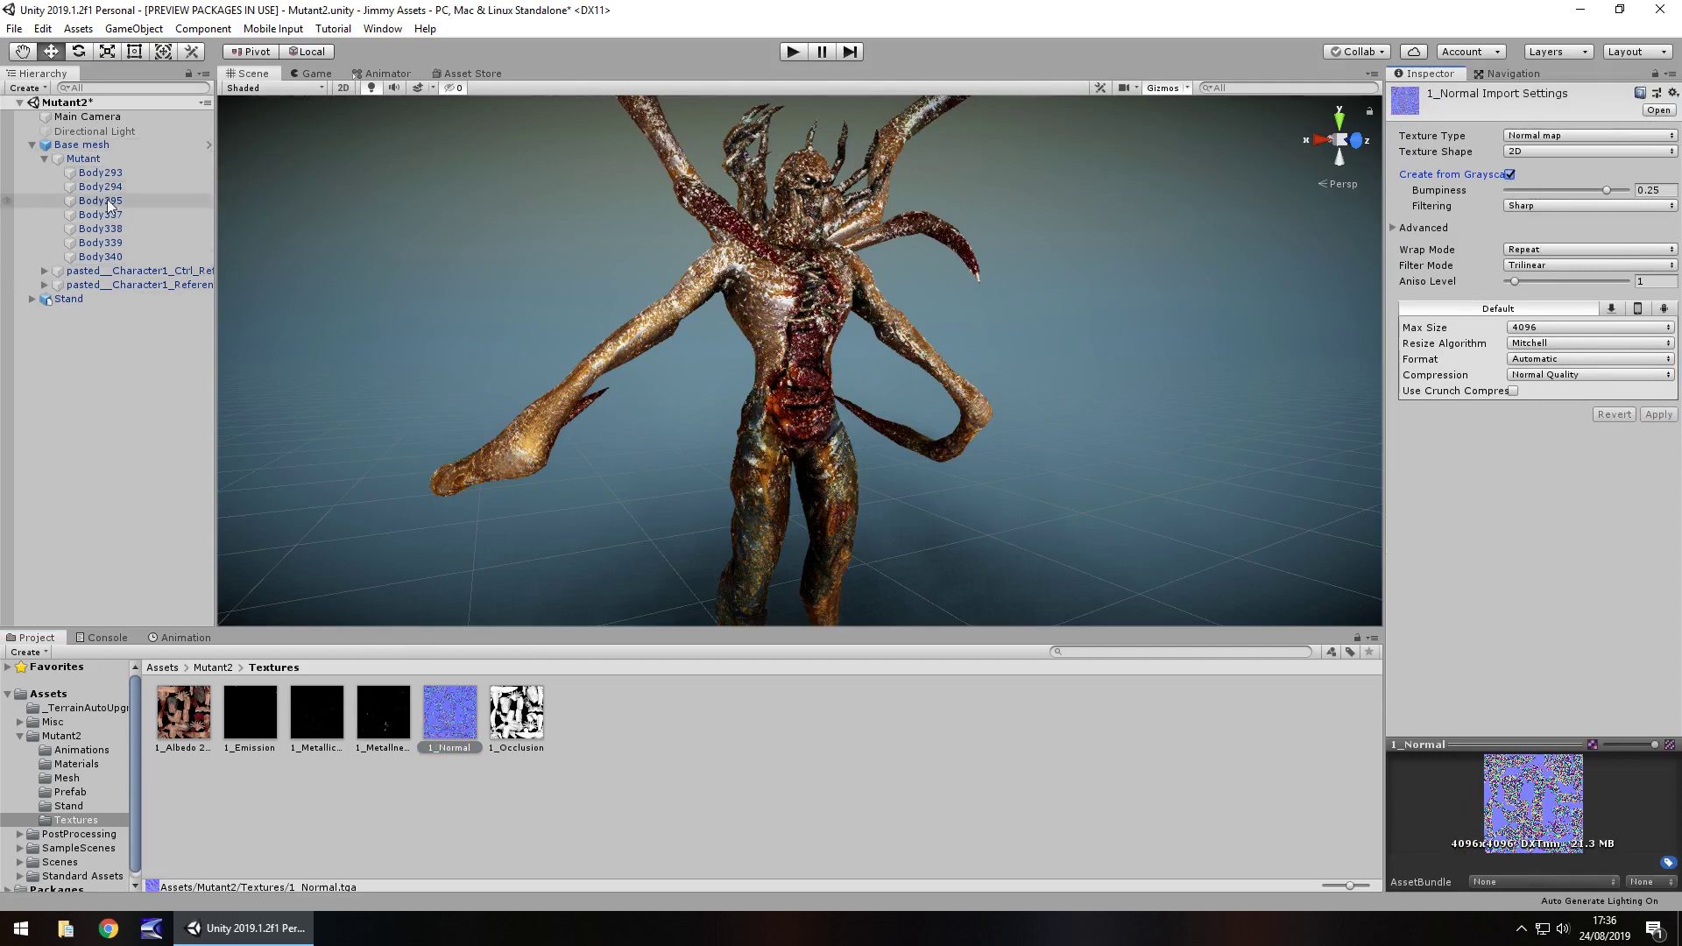
- Reselect Body339 and set its Normal Map strength to 1
click(810, 317)
click(823, 305)
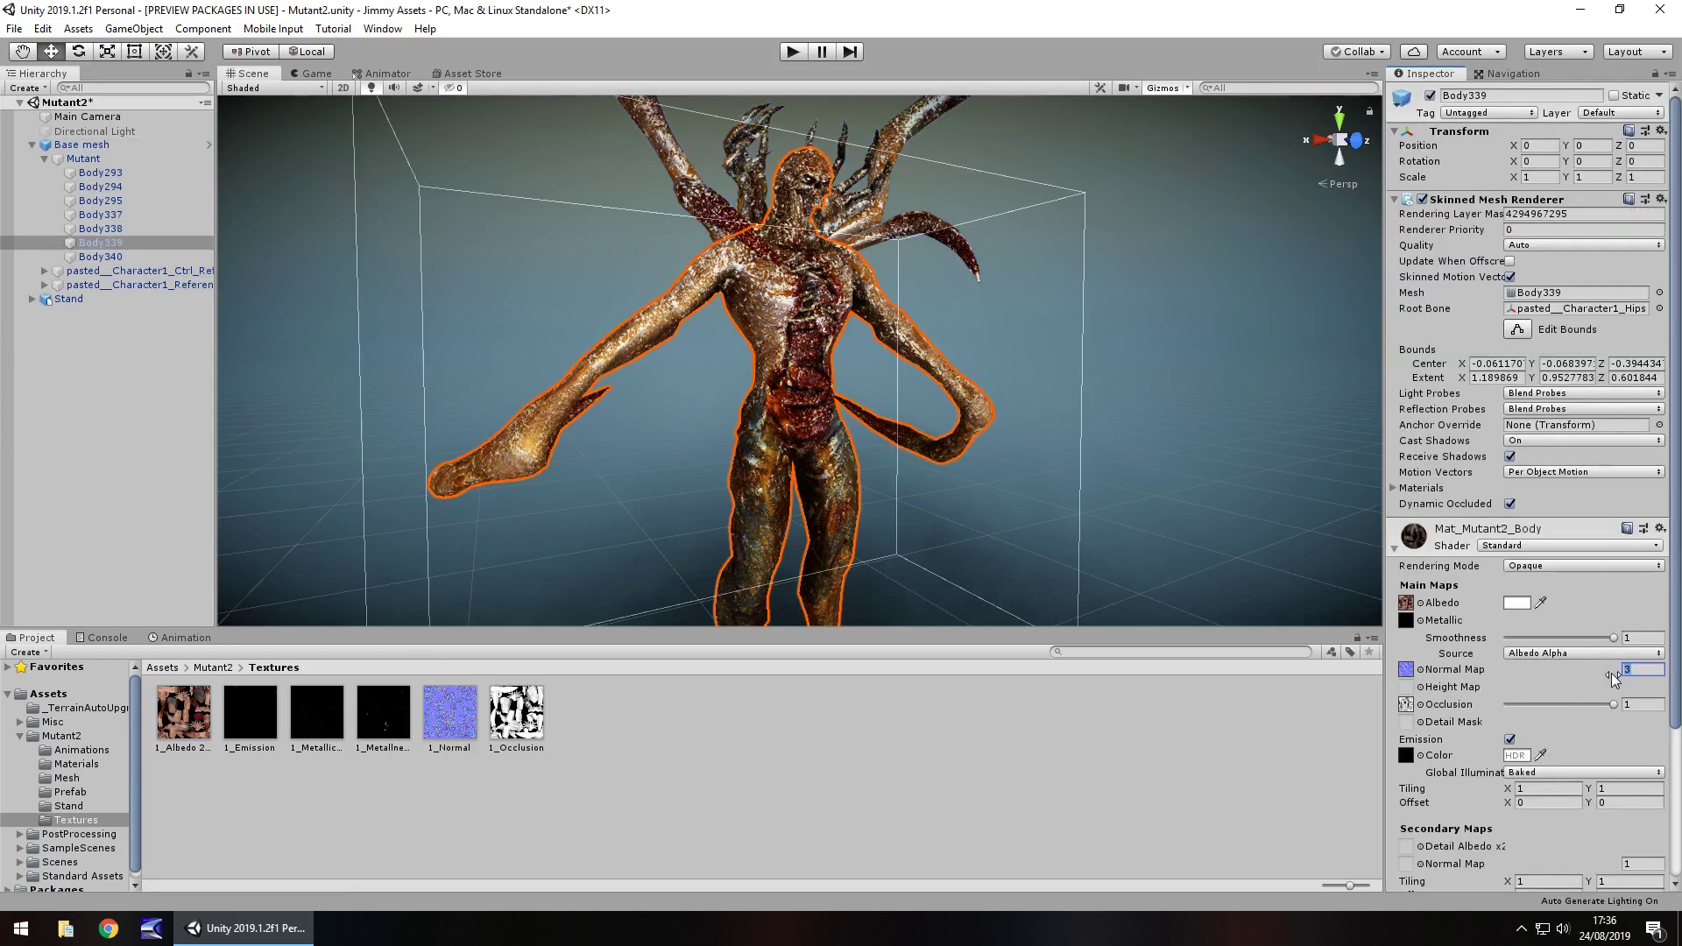
text(1)
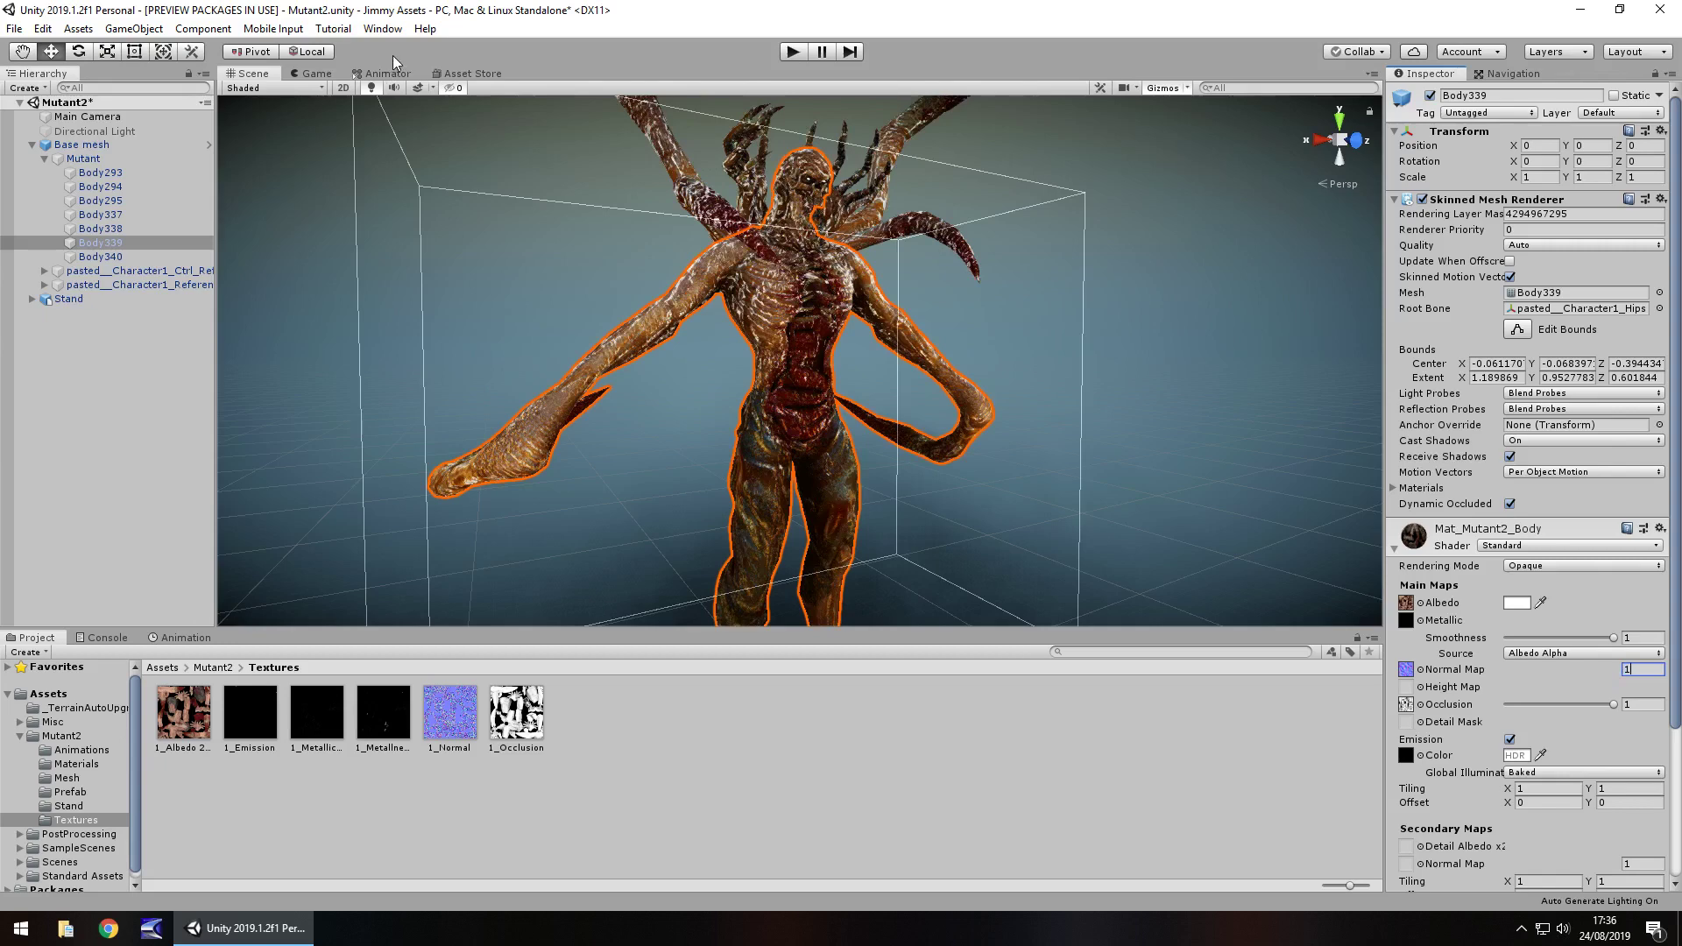
- Play the scene to preview the mutant with normal map strength 1, then stop
click(793, 53)
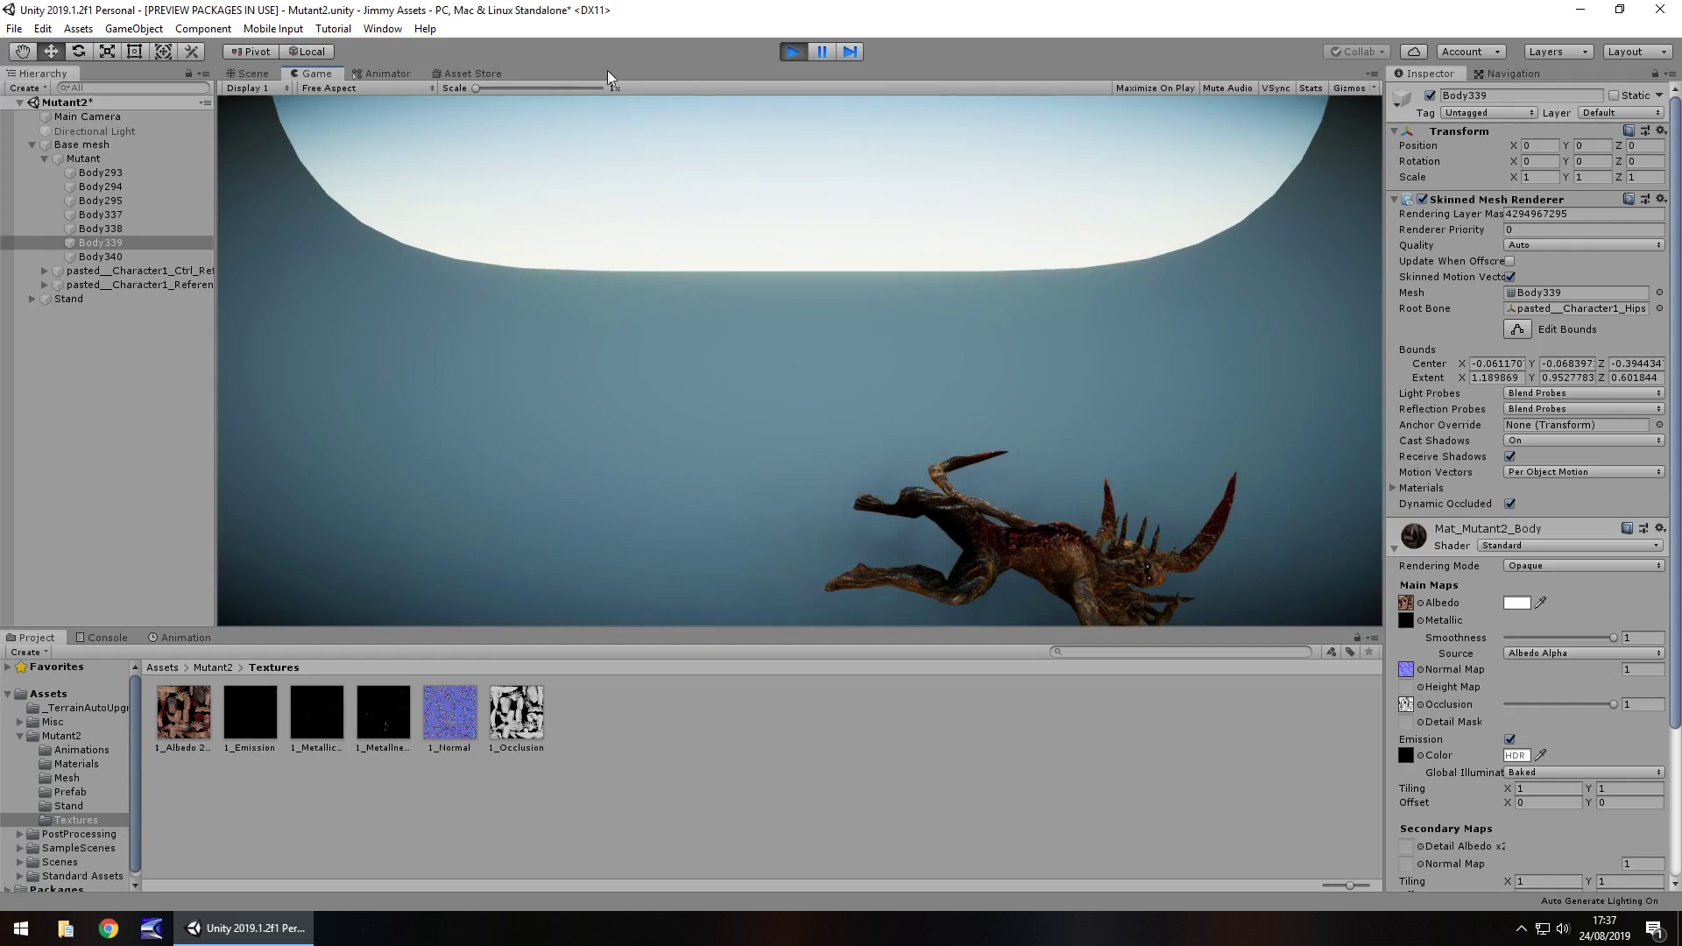
click(802, 51)
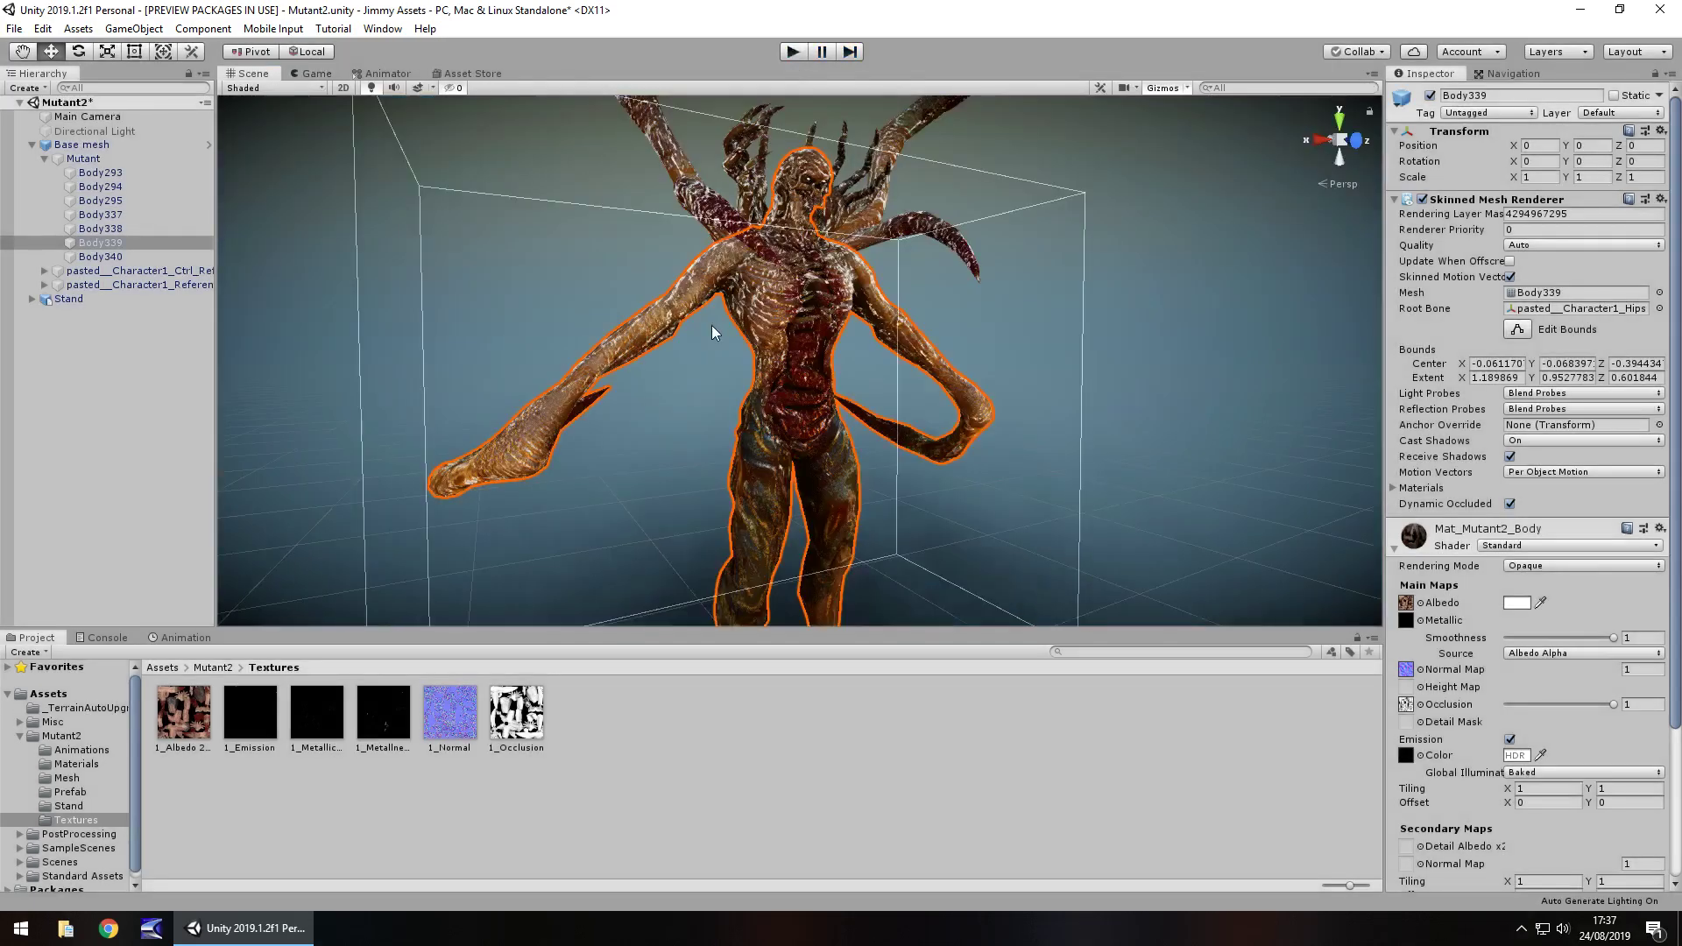